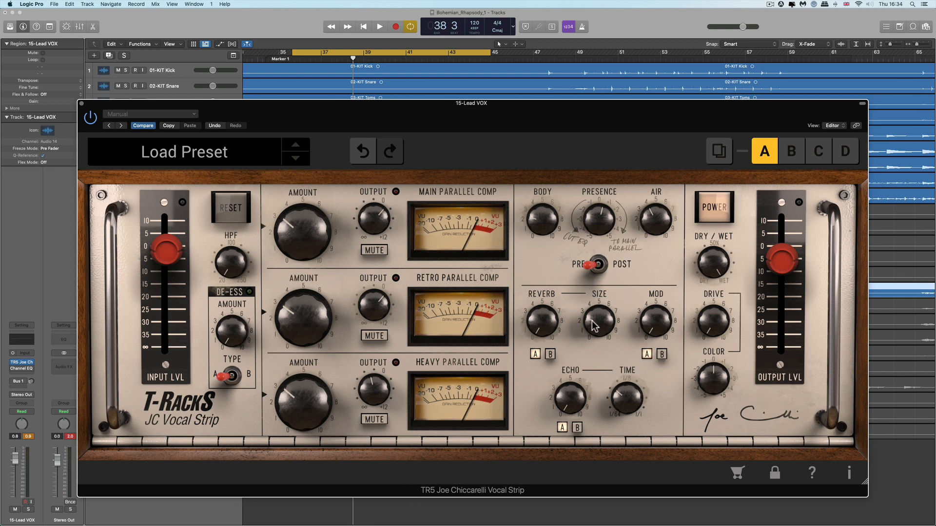
Set the Main Parallel Comp amount to about 3.9 and the Retro Parallel Comp amount to about 5.9.
mouse_move(302, 294)
mouse_move(299, 242)
drag(376, 312, 378, 290)
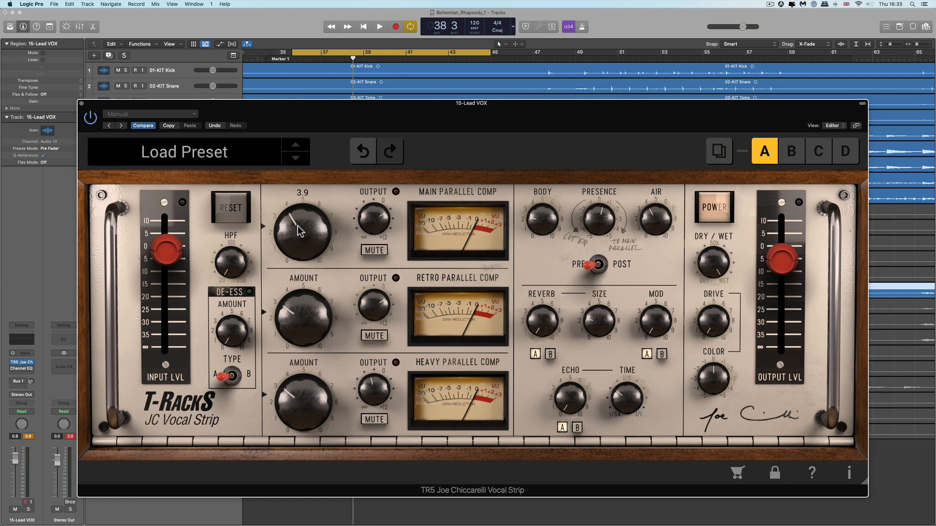
drag(299, 230, 301, 197)
mouse_move(304, 291)
mouse_down()
mouse_move(303, 300)
mouse_move(296, 159)
mouse_move(301, 275)
mouse_up()
Sweep the Heavy Parallel Comp amount up to 10.0 and back down, and toggle the Retro and Heavy mute switches.
drag(299, 392, 301, 290)
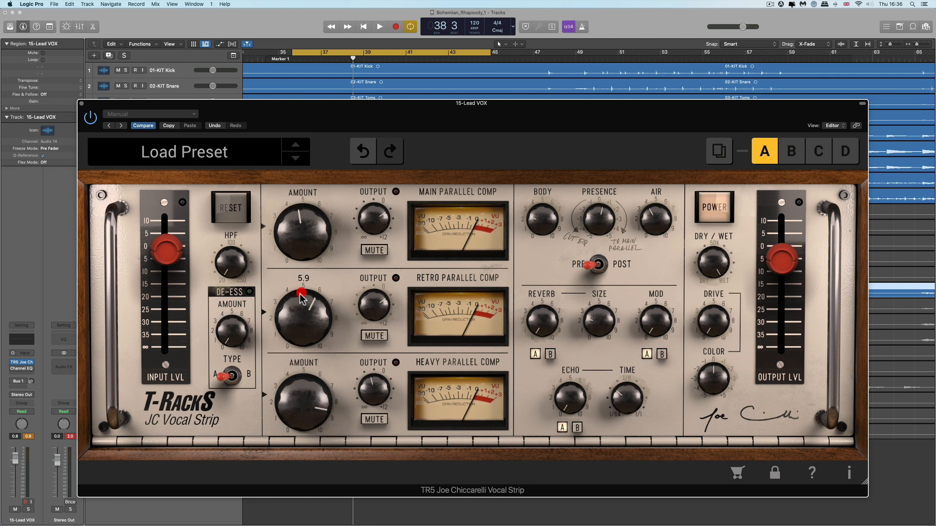
drag(313, 393, 310, 348)
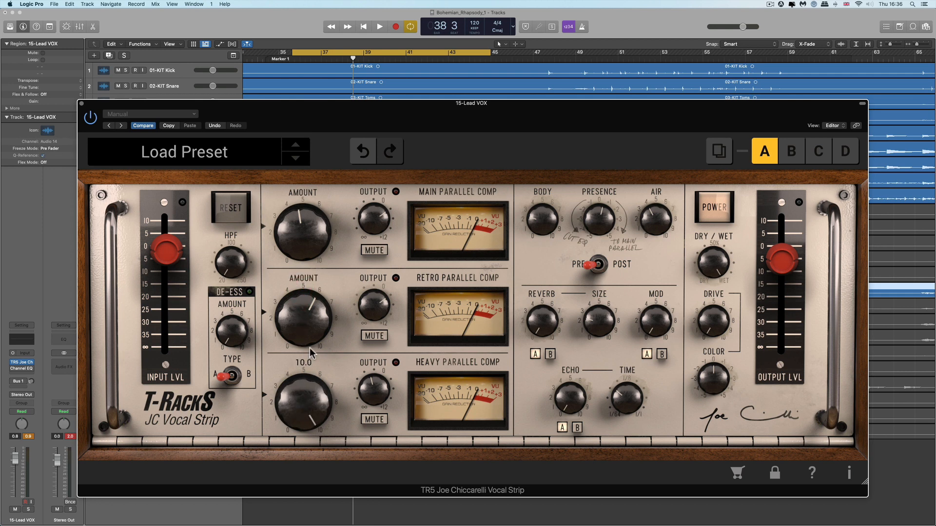
drag(311, 393, 314, 494)
click(373, 338)
click(376, 422)
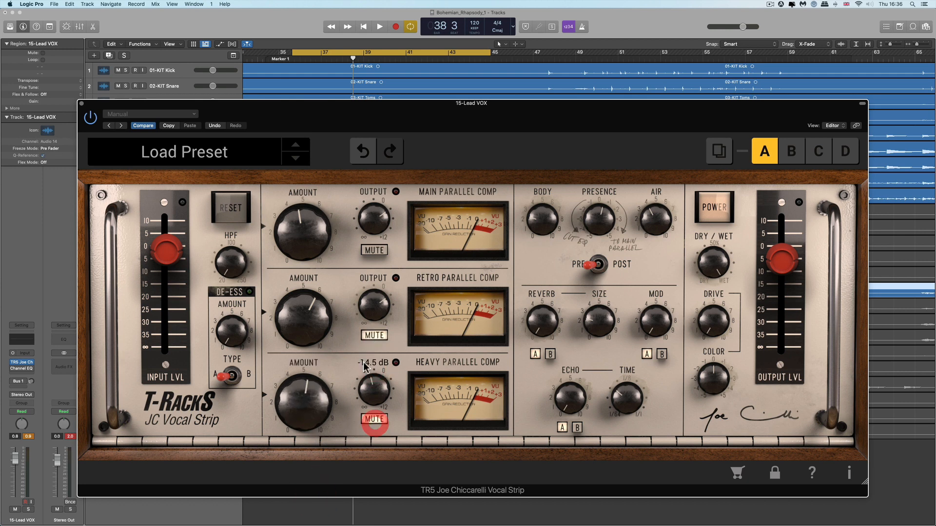
Set the Main Parallel Comp amount to about 6.1 and the Presence knob to about 0.8.
drag(312, 220, 312, 213)
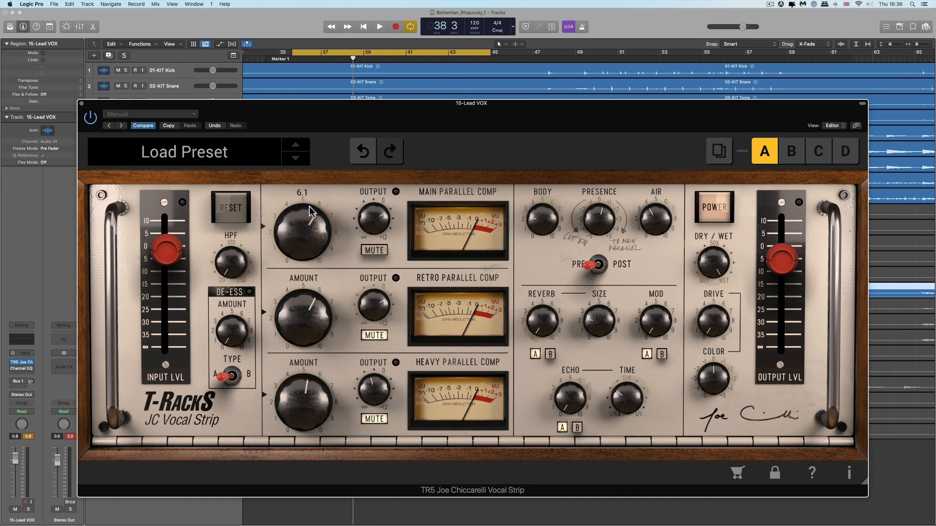
drag(604, 225, 605, 213)
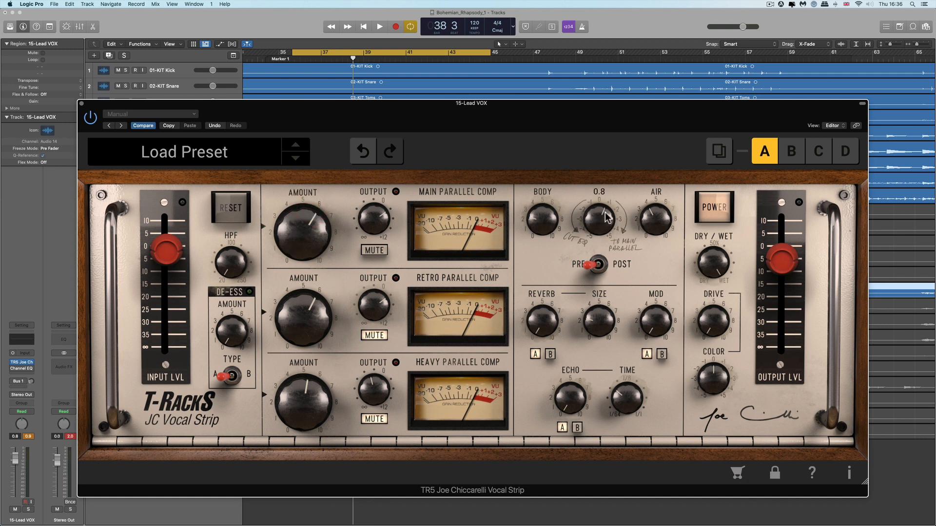
Switch the Presence section between Pre and Post several times while adjusting Presence, leaving it on Post.
click(598, 250)
click(601, 259)
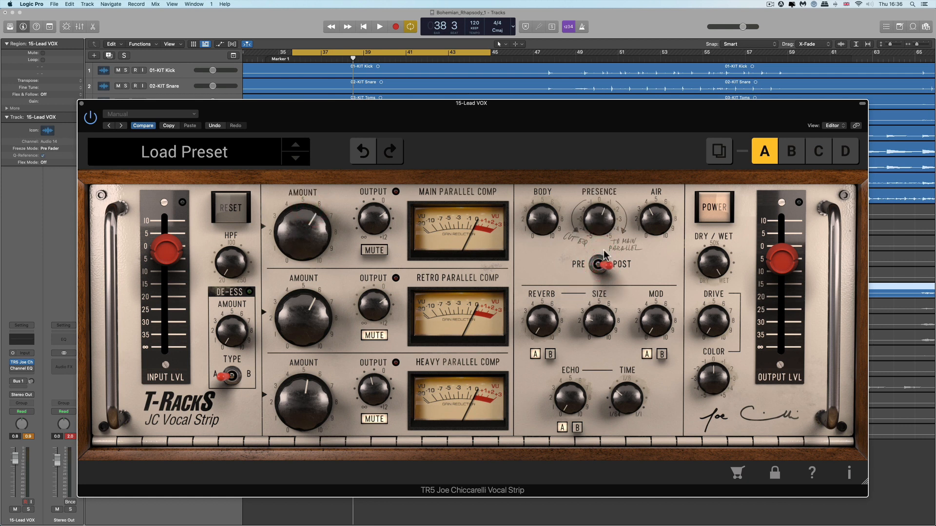
drag(603, 231, 600, 200)
drag(603, 246, 605, 204)
click(600, 264)
click(602, 263)
click(598, 264)
click(603, 264)
mouse_move(604, 218)
mouse_down()
mouse_move(605, 253)
mouse_move(607, 227)
mouse_up()
mouse_move(598, 231)
mouse_down()
mouse_move(598, 248)
mouse_move(599, 219)
mouse_up()
Set the Main Parallel Comp amount to about 7.0 and its output to 3.2 dB.
drag(327, 239, 328, 224)
mouse_move(317, 236)
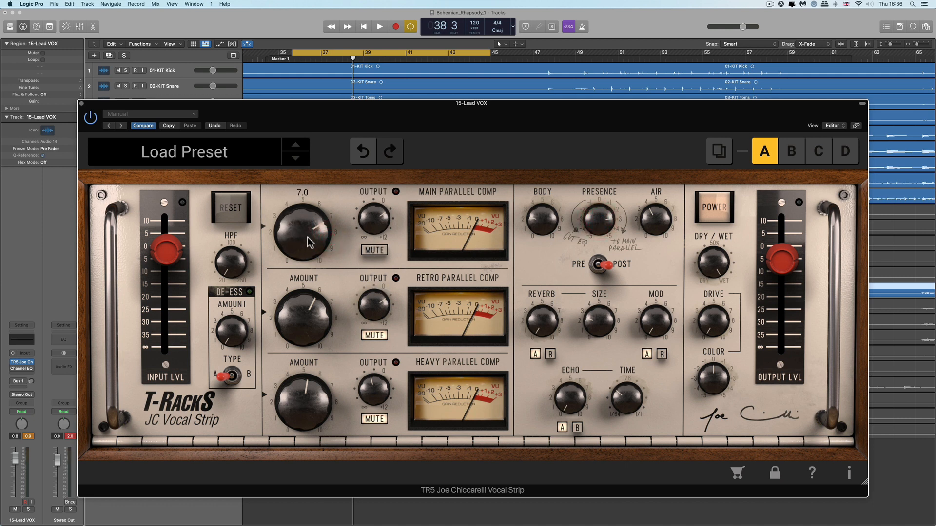
drag(375, 221, 375, 214)
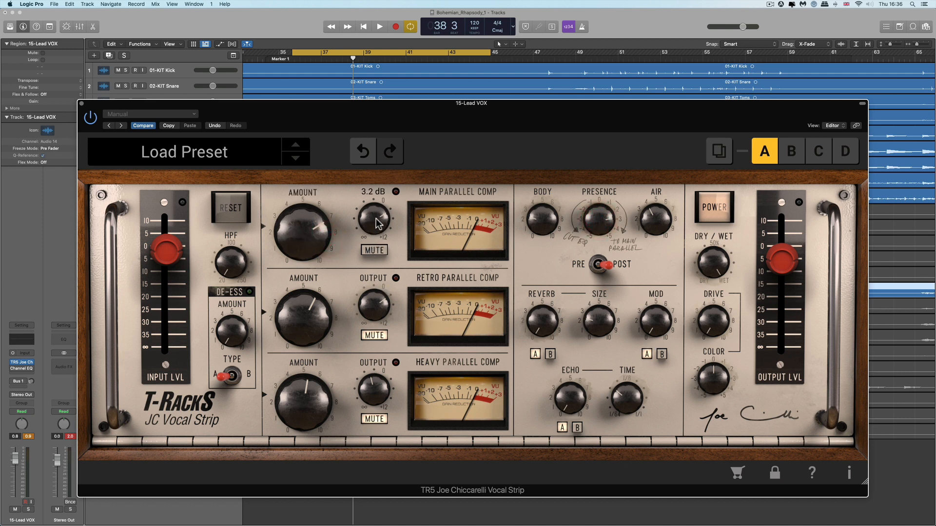
mouse_move(595, 217)
mouse_down()
mouse_move(602, 254)
mouse_move(599, 212)
mouse_up()
Readjust the Main Parallel Comp amount to about 7.7 and start playback.
mouse_move(313, 233)
mouse_down()
mouse_move(312, 222)
mouse_move(317, 256)
mouse_move(310, 248)
mouse_up()
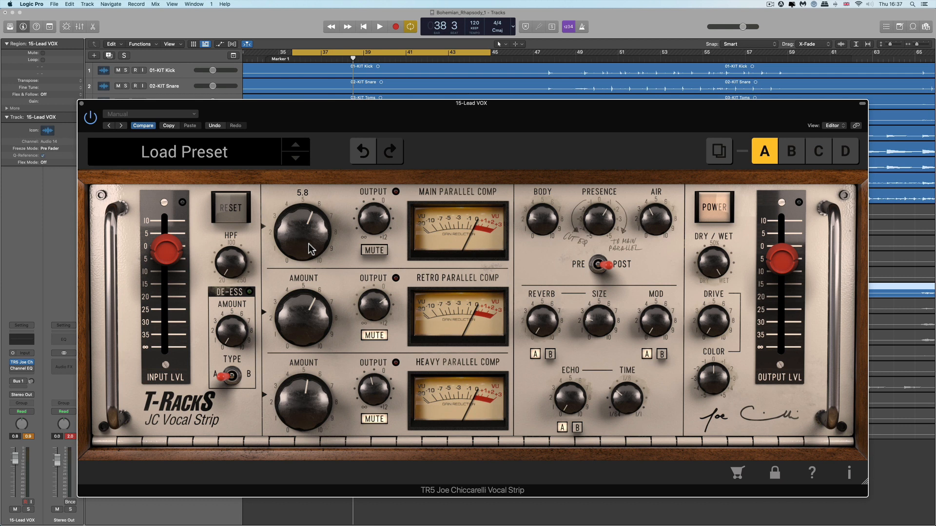
drag(309, 249, 307, 213)
drag(308, 223, 308, 211)
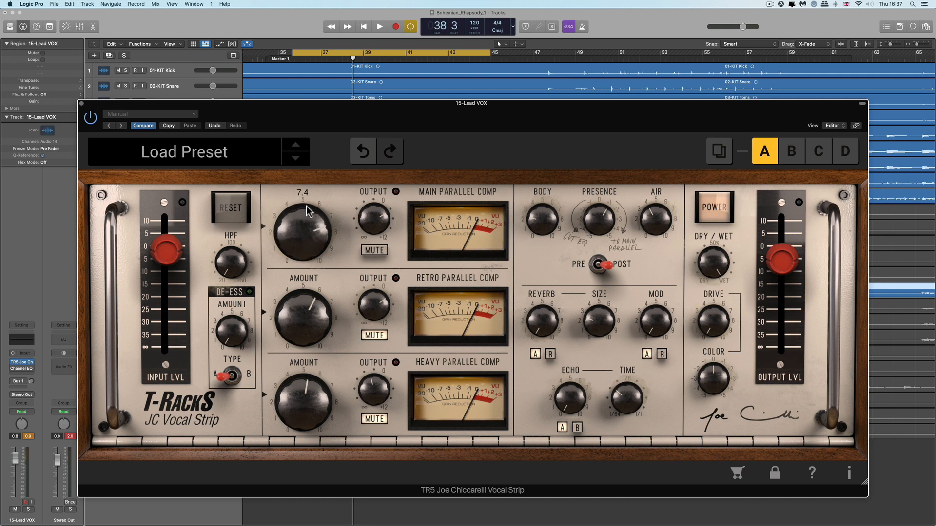
click(305, 208)
key(space)
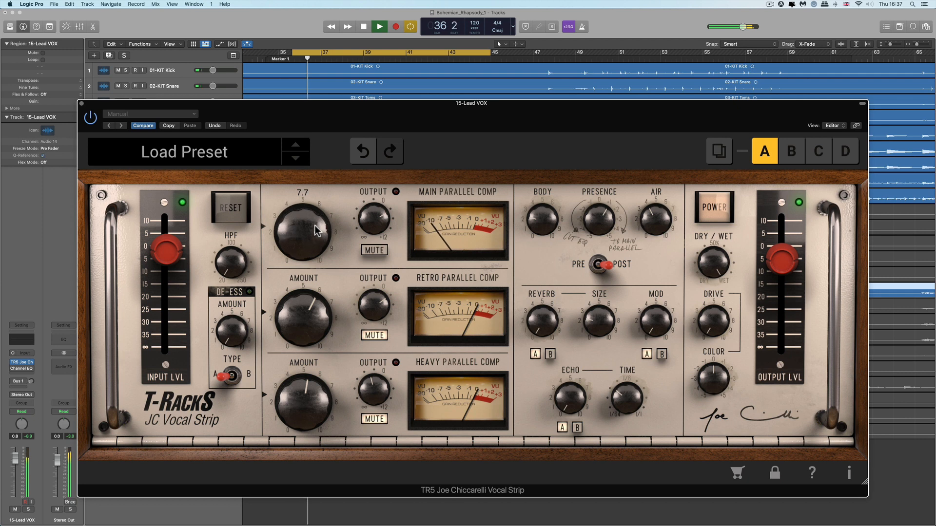
Raise Presence to about 1.2 and push the Main Parallel Comp output to 7.1 dB, then pull it back down.
drag(380, 223, 379, 192)
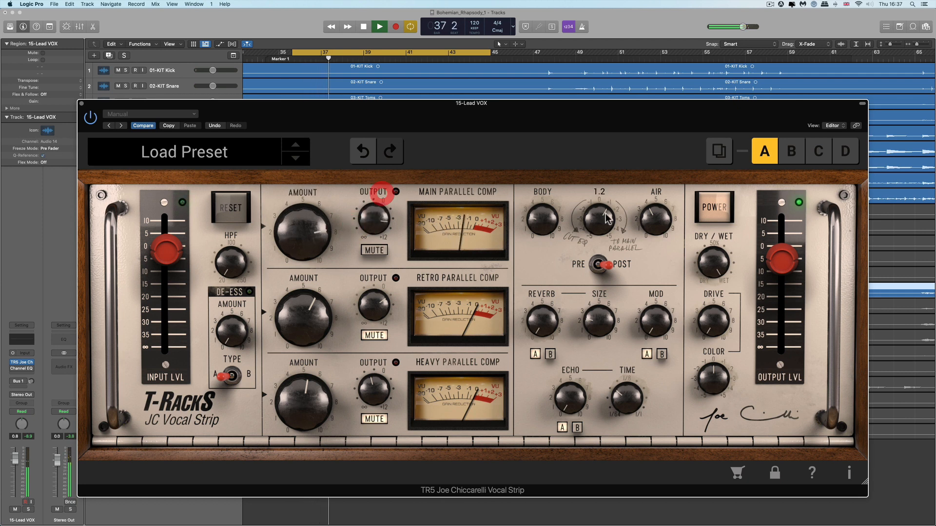
drag(594, 222, 592, 194)
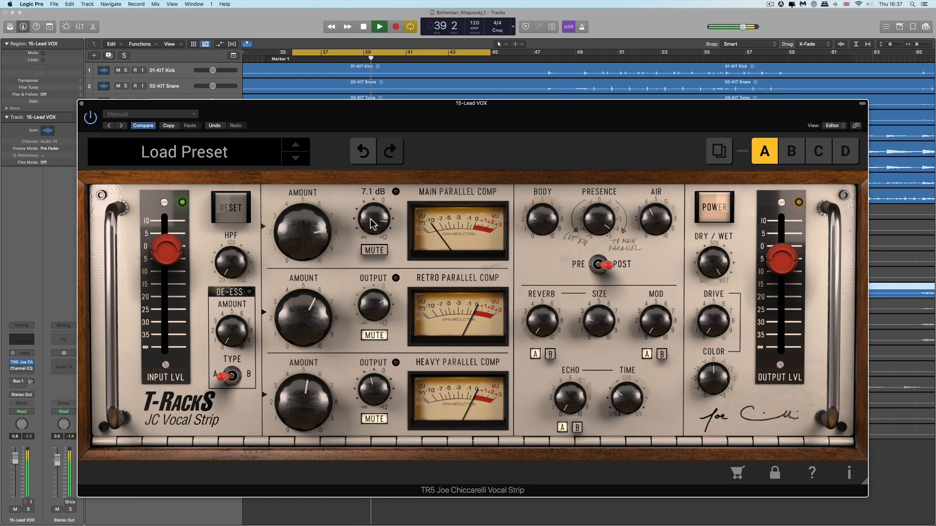
drag(370, 219, 371, 226)
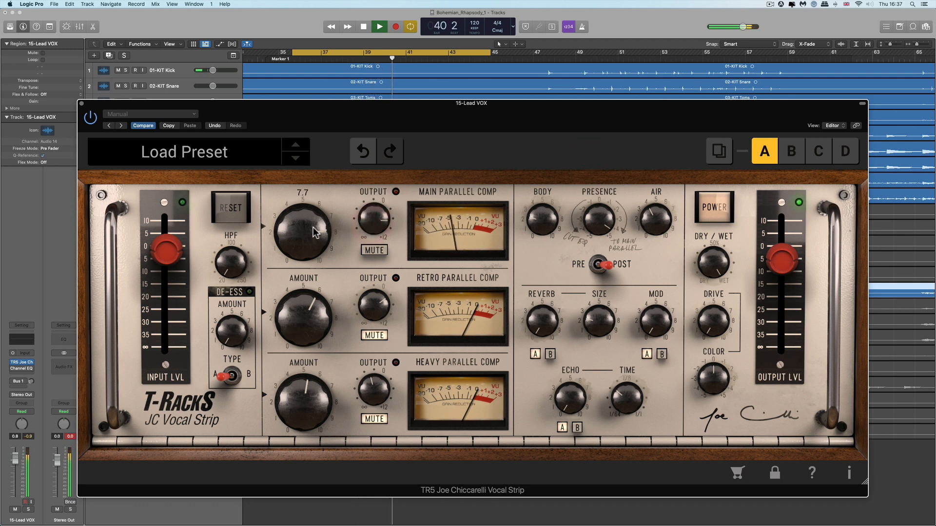
Set the Main Parallel Comp amount to about 7.3 and Presence to about 3.2, then stop playback.
drag(314, 227, 324, 286)
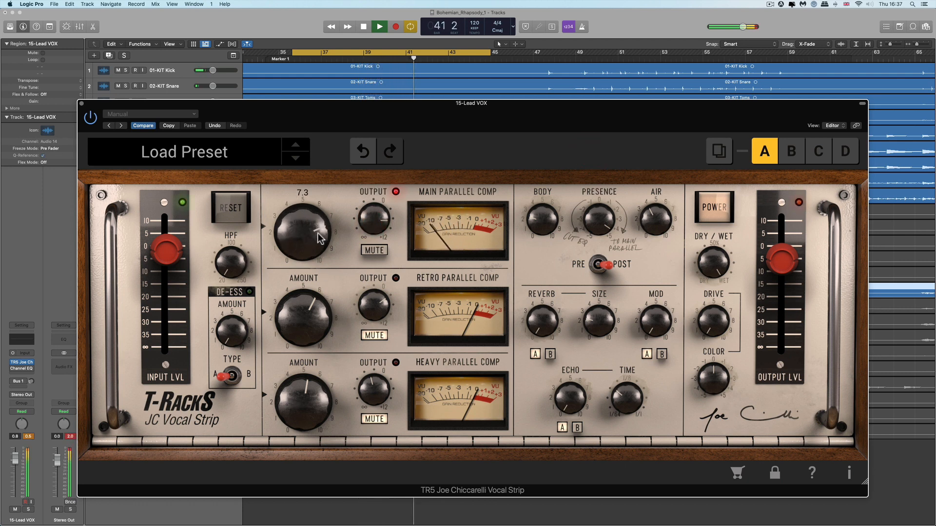
mouse_move(315, 196)
mouse_down()
mouse_move(315, 184)
mouse_move(316, 209)
mouse_up()
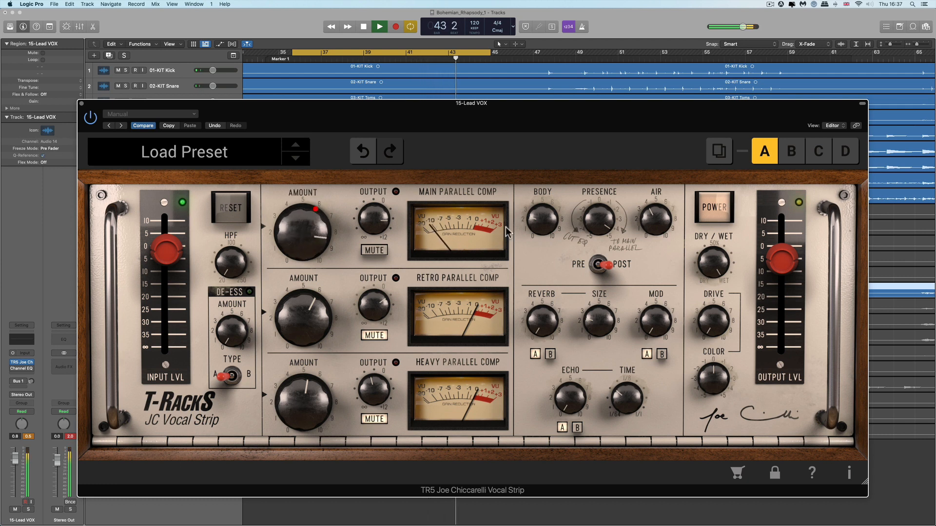
mouse_move(595, 226)
mouse_down()
mouse_move(598, 315)
mouse_move(599, 222)
mouse_up()
key(space)
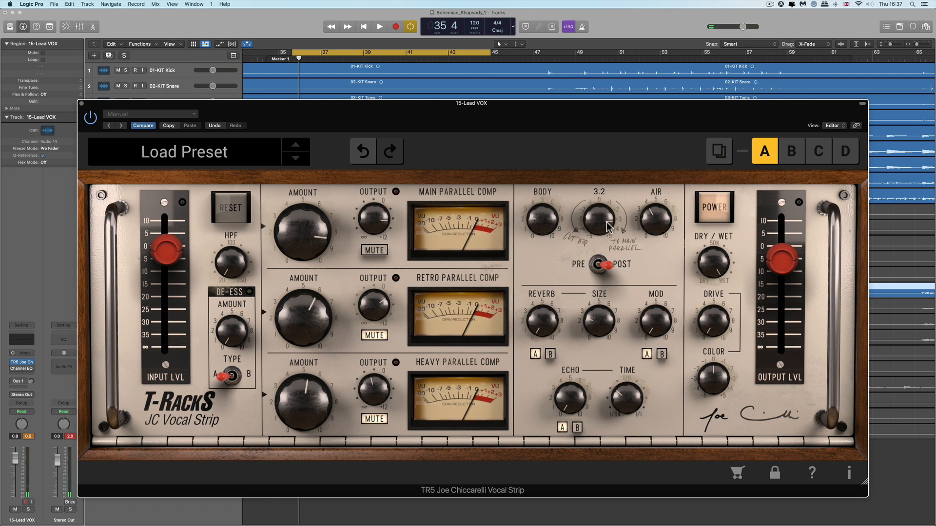
Set the Retro Parallel Comp amount to about 7.2, adjust the Retro and Main outputs, and start playback.
drag(609, 234, 605, 227)
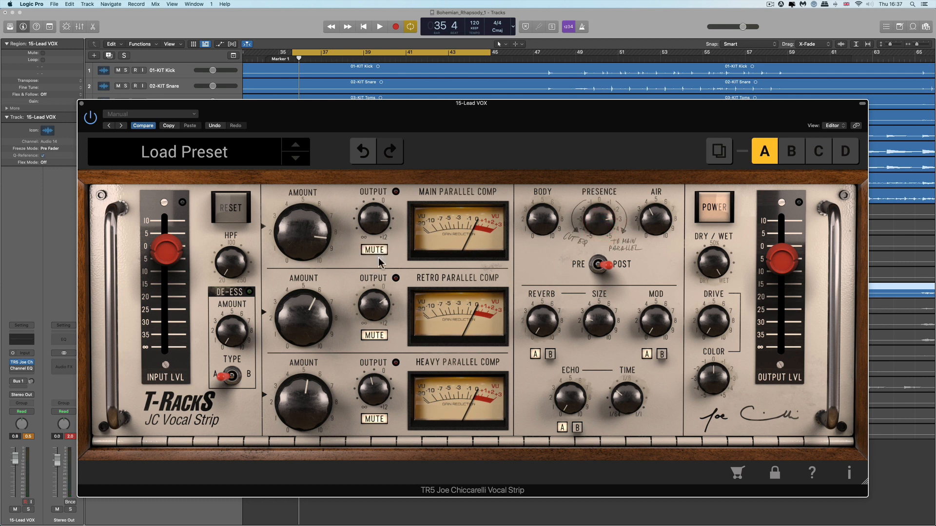
drag(323, 331, 311, 296)
drag(368, 308, 367, 263)
drag(372, 224, 377, 235)
click(379, 237)
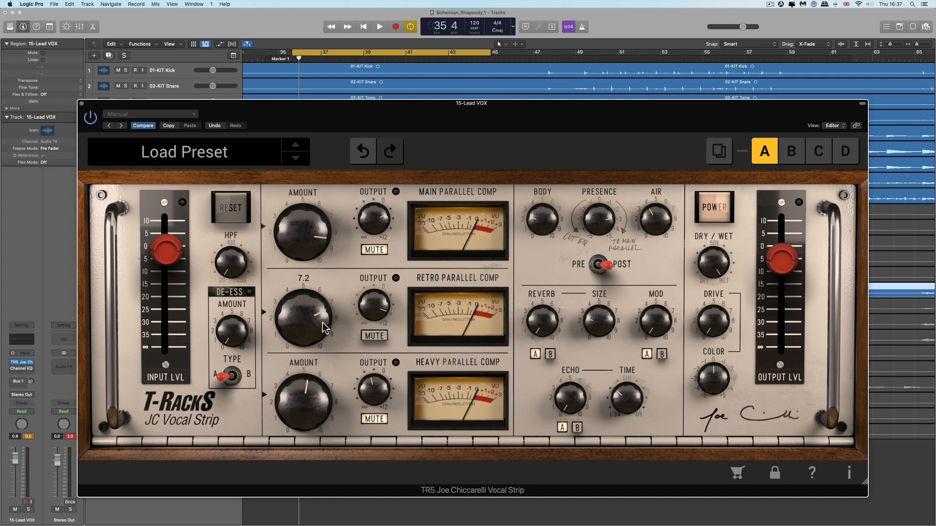
key(space)
Sweep the Retro Parallel Comp amount between about 7.2 and 8.4 during playback.
drag(318, 317, 319, 313)
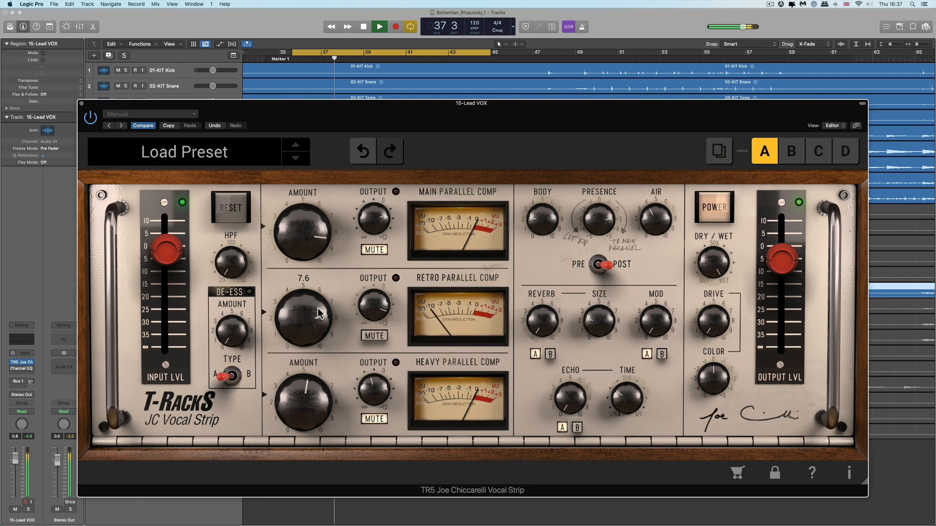
mouse_move(317, 313)
mouse_down()
mouse_move(330, 398)
mouse_move(323, 262)
mouse_move(314, 277)
mouse_move(321, 310)
mouse_up()
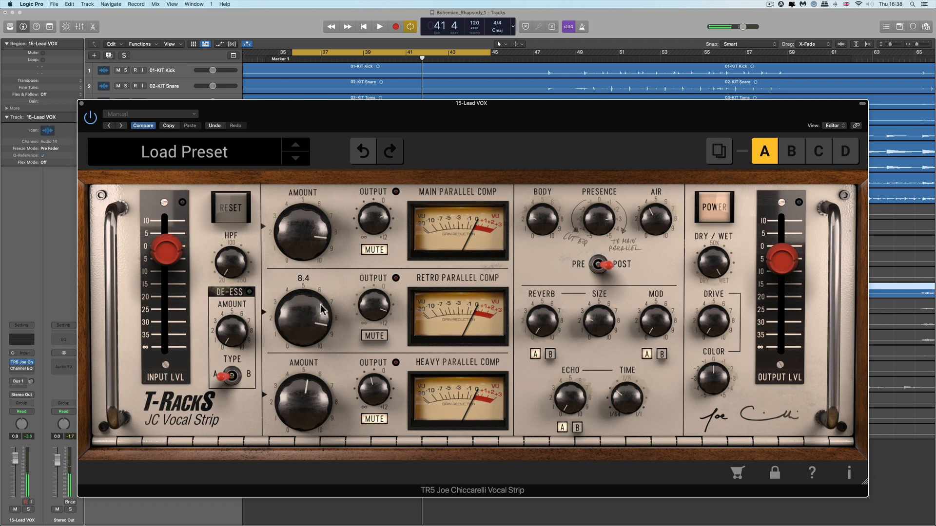
drag(324, 381, 322, 311)
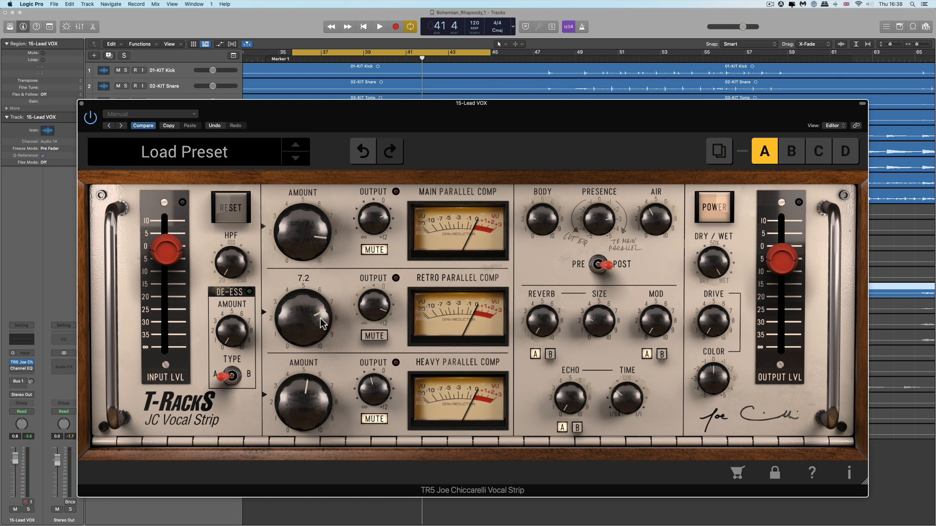
drag(316, 264, 317, 306)
drag(312, 262, 315, 371)
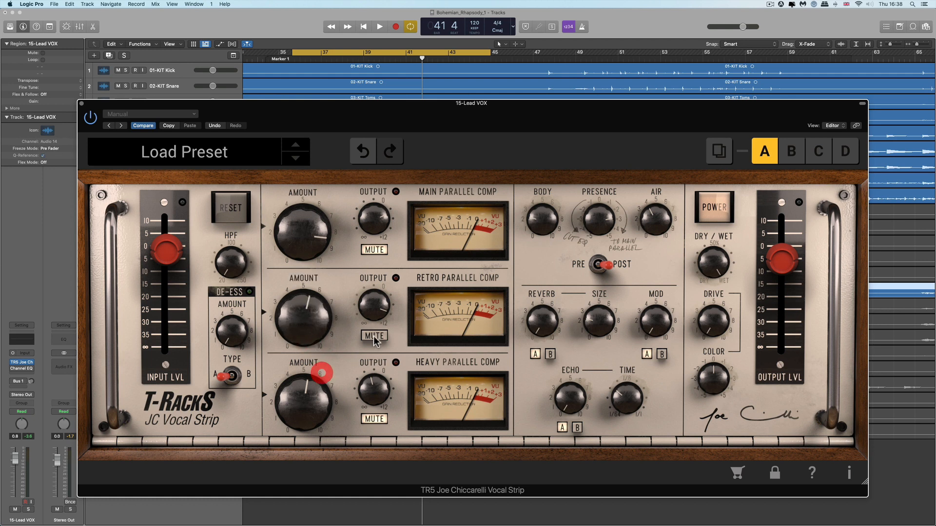
Toggle the Retro and Heavy mutes, set the Heavy Parallel Comp amount to about 5.4, and start playback.
click(373, 336)
click(371, 420)
drag(314, 415, 312, 411)
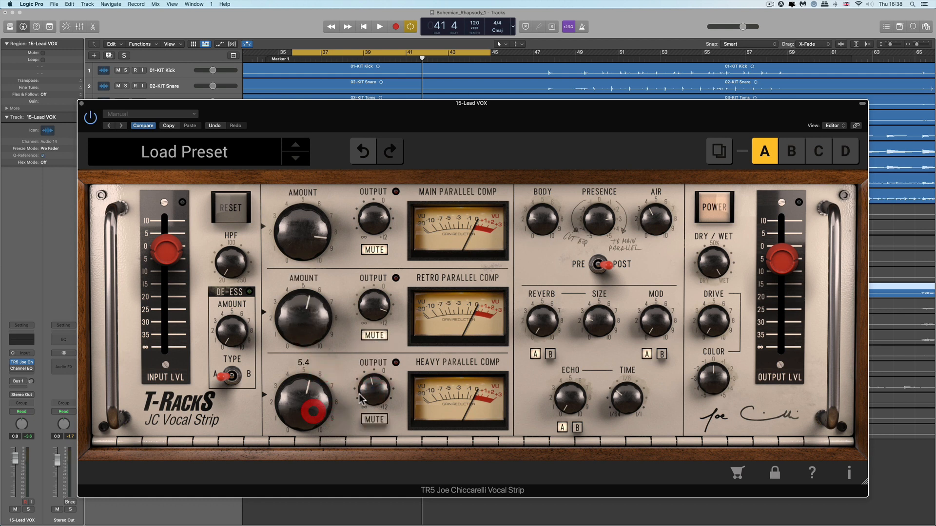
key(space)
drag(365, 391, 365, 370)
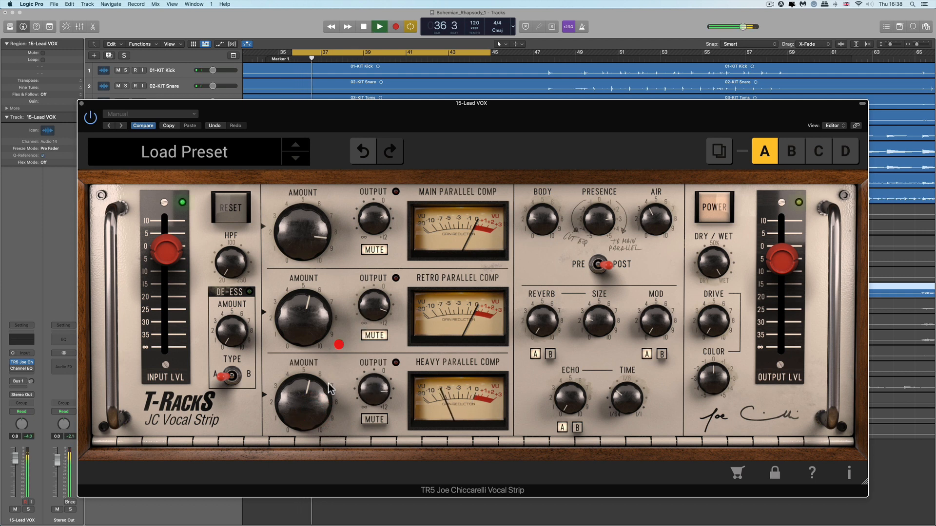
Raise the Heavy Parallel Comp amount to 10.0 and its output, then restart playback.
drag(317, 405, 313, 365)
drag(371, 390, 366, 360)
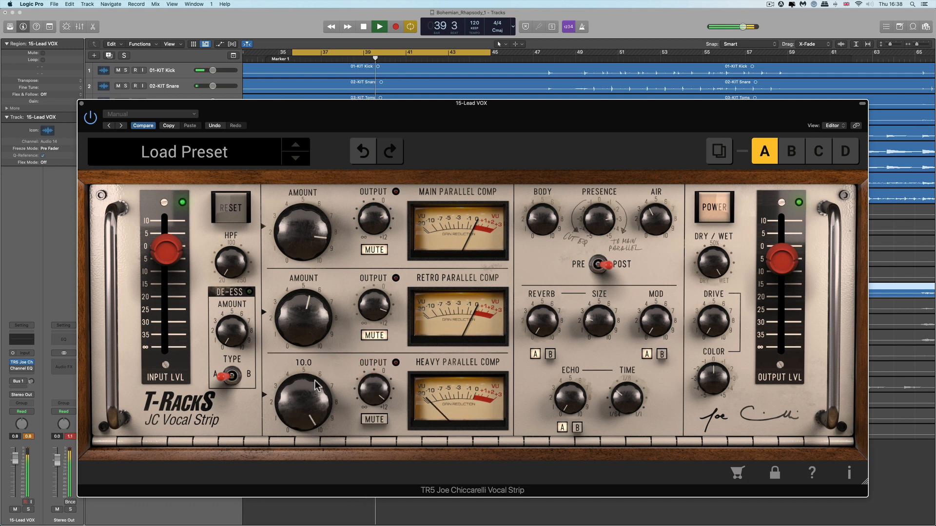
key(space)
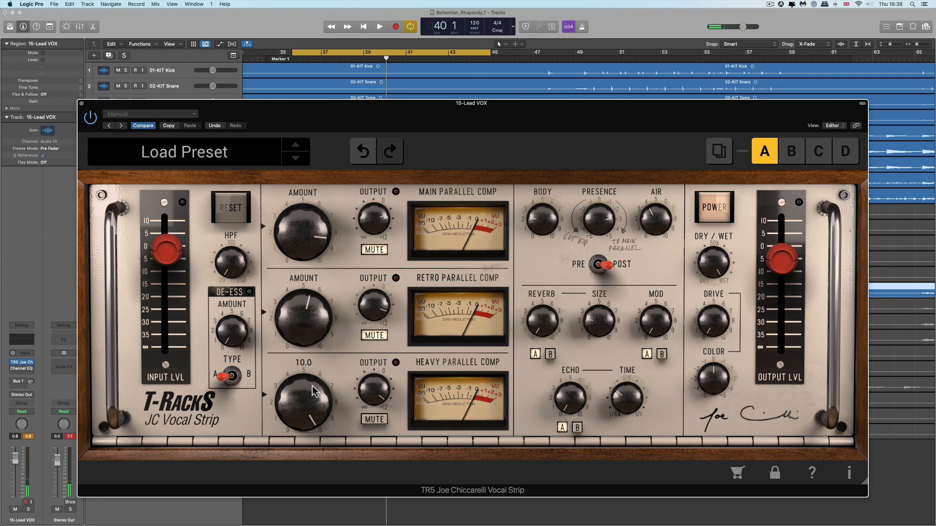
key(space)
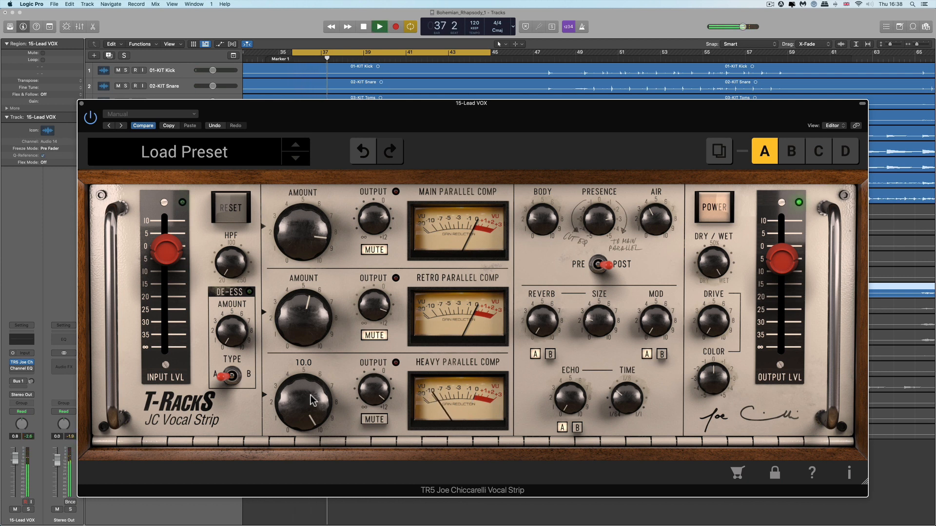
Set the Heavy Parallel Comp output to 7.1 dB and sweep its amount, ending at about 5.8.
drag(313, 401, 332, 478)
drag(376, 388, 379, 417)
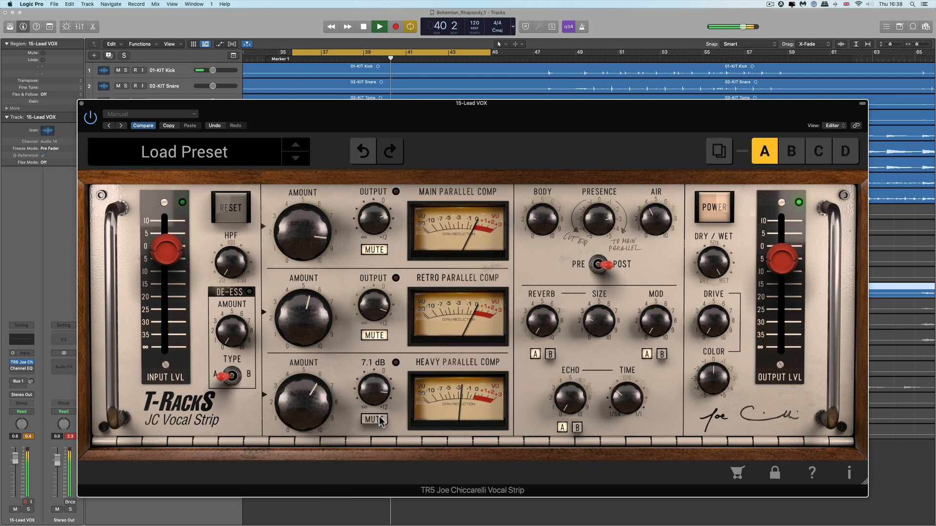
drag(317, 419, 308, 325)
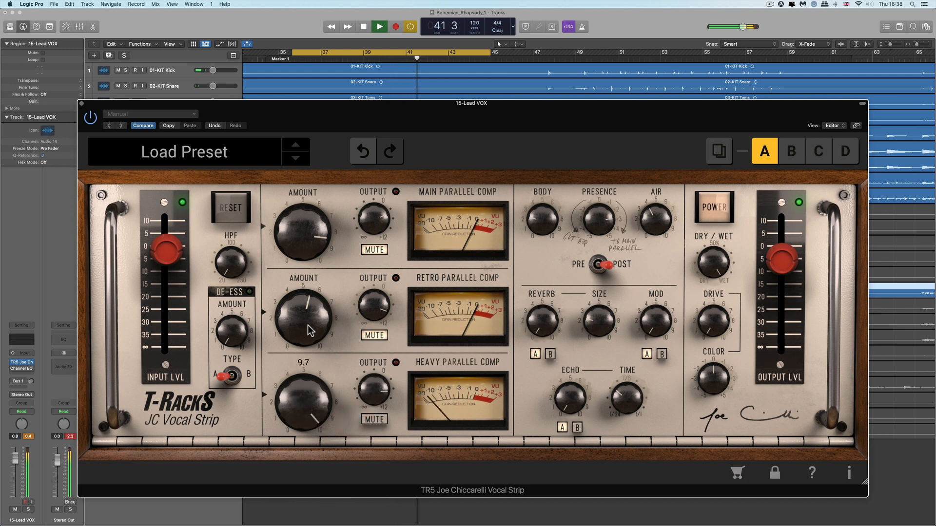
click(309, 383)
drag(313, 408, 325, 483)
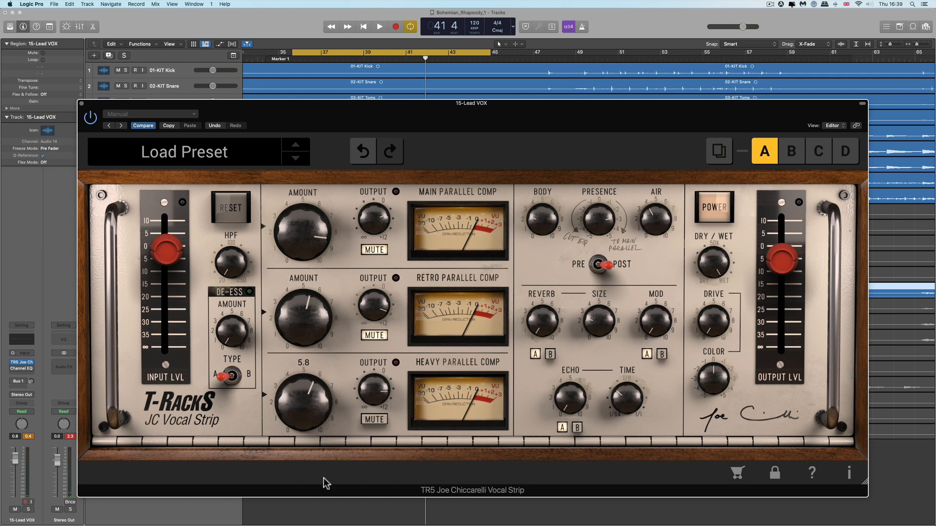
Adjust the Heavy Parallel Comp amount and set its output to 6.4 dB.
drag(322, 442, 318, 386)
mouse_move(329, 479)
mouse_down()
mouse_move(327, 403)
mouse_move(337, 490)
mouse_up()
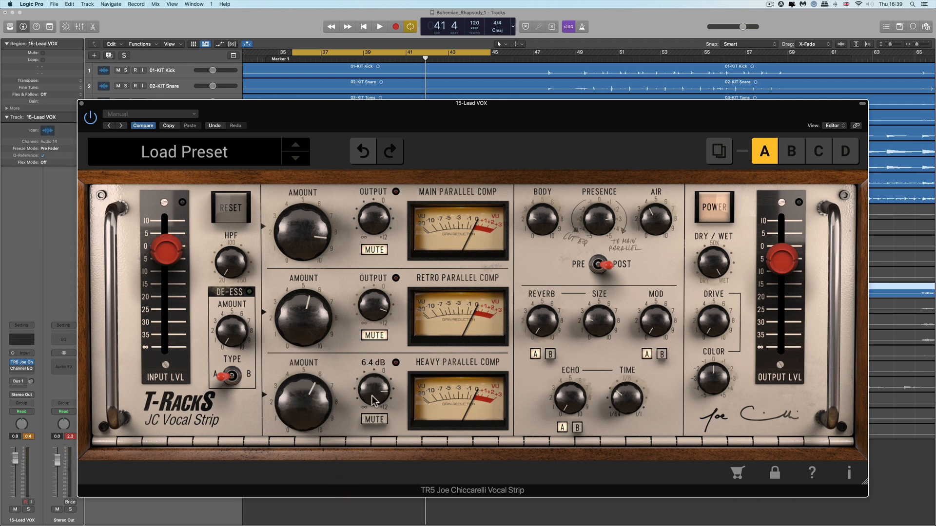
drag(373, 410, 369, 391)
Toggle the Retro and Heavy mute switches and raise the Retro Parallel Comp amount.
click(374, 339)
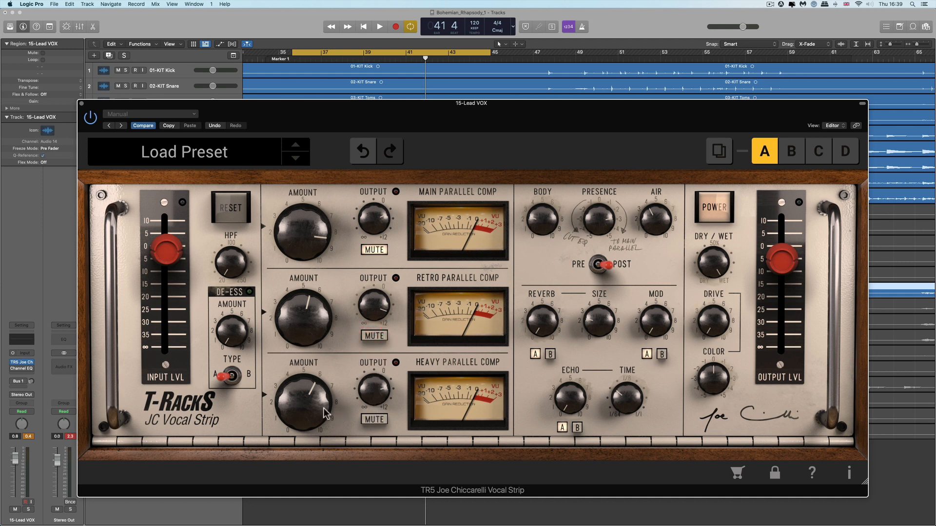
click(374, 421)
drag(315, 343, 313, 272)
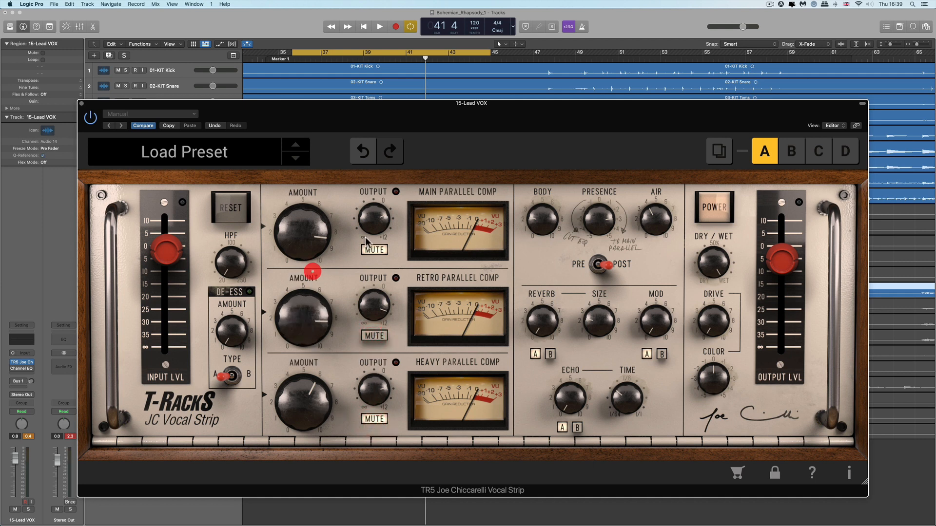
Start playback and set the Retro Parallel Comp output to 7.6 dB.
key(space)
drag(372, 300, 374, 311)
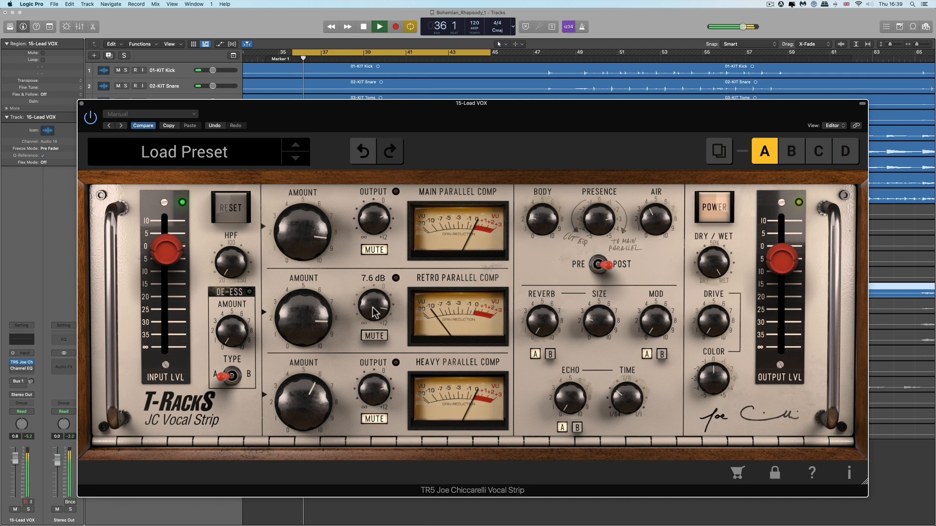
drag(491, 52, 529, 55)
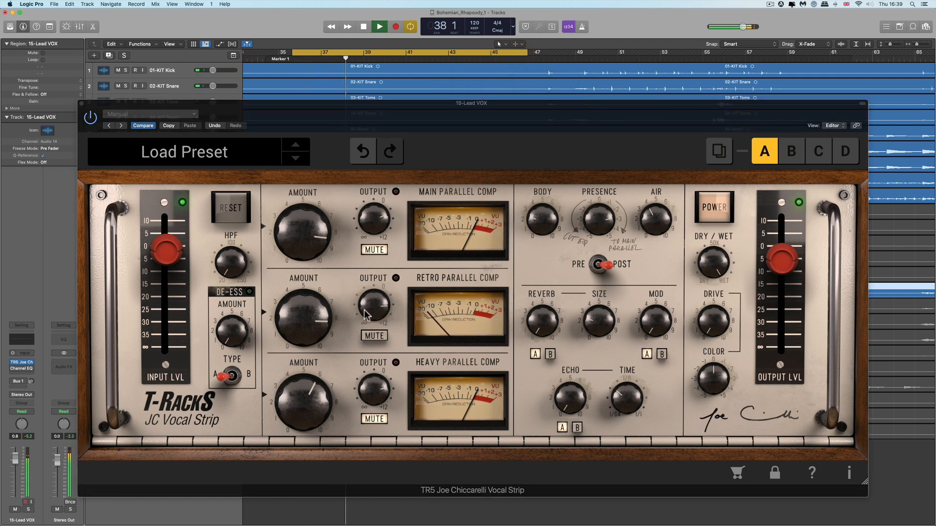
Rebalance the Retro Parallel Comp amount and output knobs and nudge the master output level.
drag(373, 311, 372, 317)
drag(313, 316, 317, 338)
drag(374, 311, 375, 281)
drag(322, 317, 323, 332)
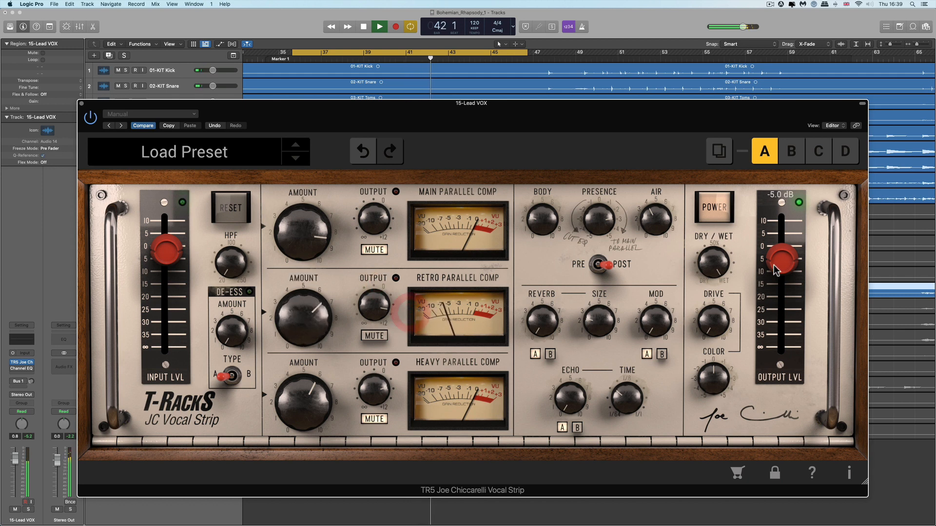
drag(781, 257, 780, 259)
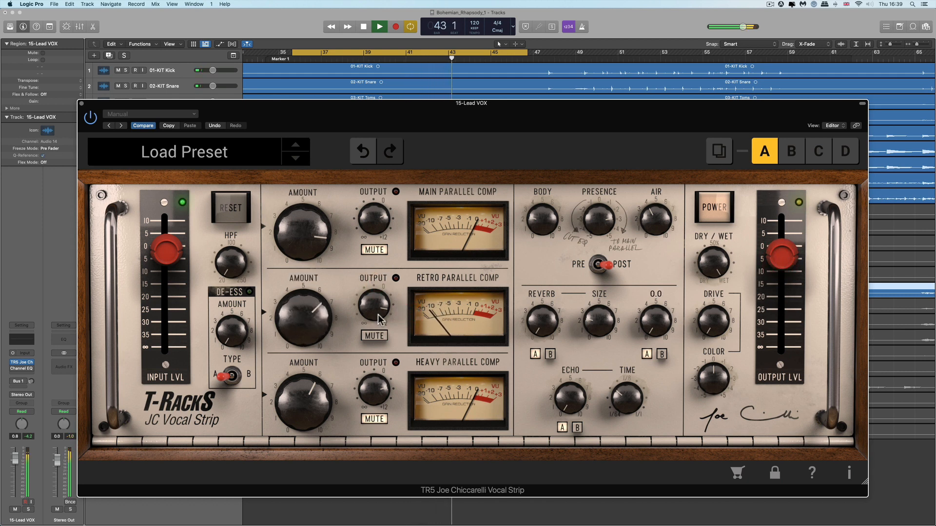
drag(318, 315, 318, 319)
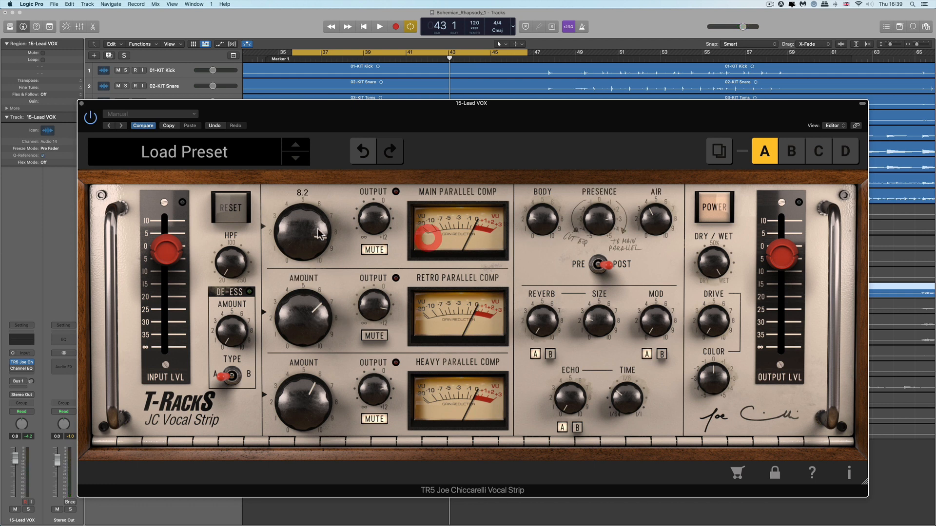
Toggle the Main Parallel Comp mute and sweep its output during playback, settling at -20.0 dB.
click(377, 250)
key(space)
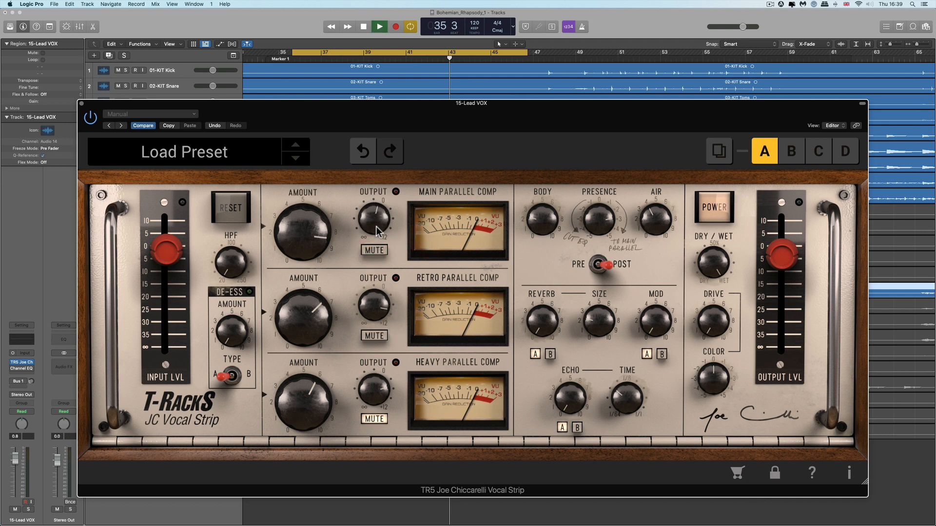
drag(377, 223, 392, 309)
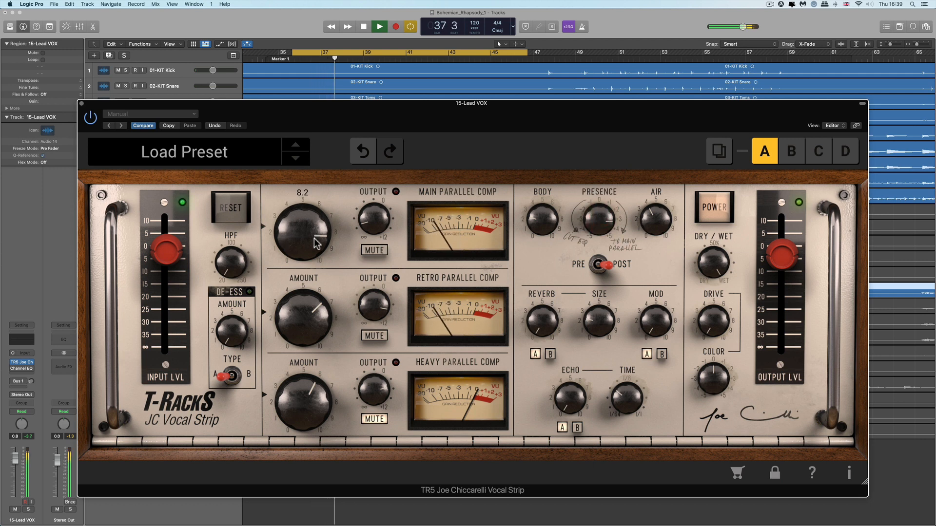
drag(375, 224, 360, 112)
drag(372, 212, 375, 233)
key(space)
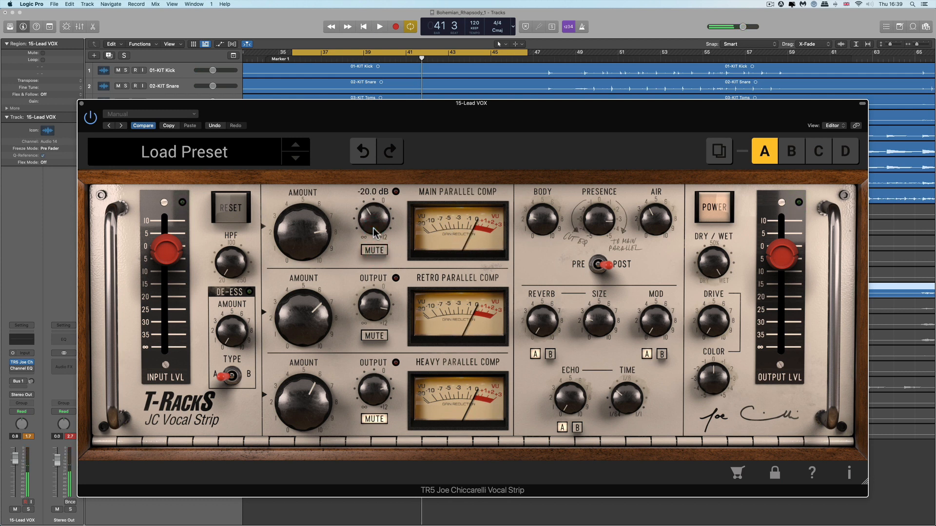
click(313, 234)
click(380, 227)
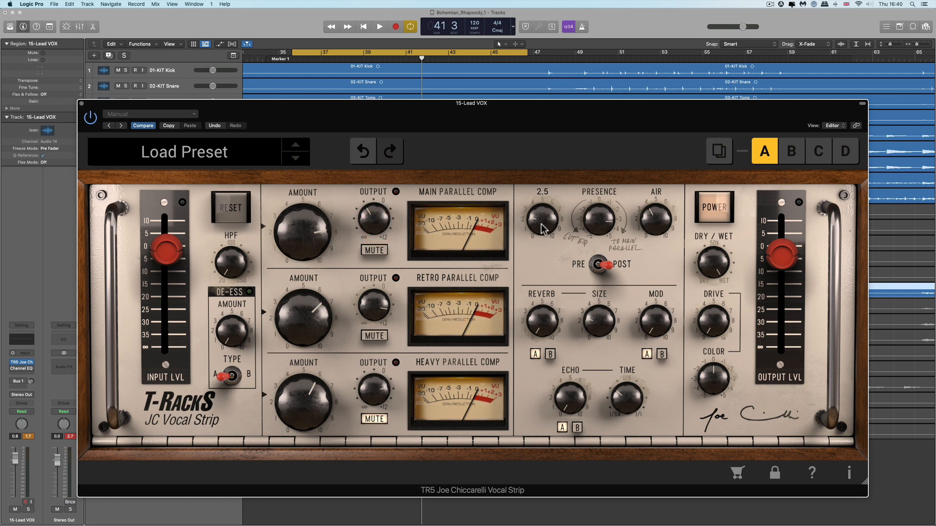
Lower the Body slightly and raise the Air amount while auditioning the loop.
key(space)
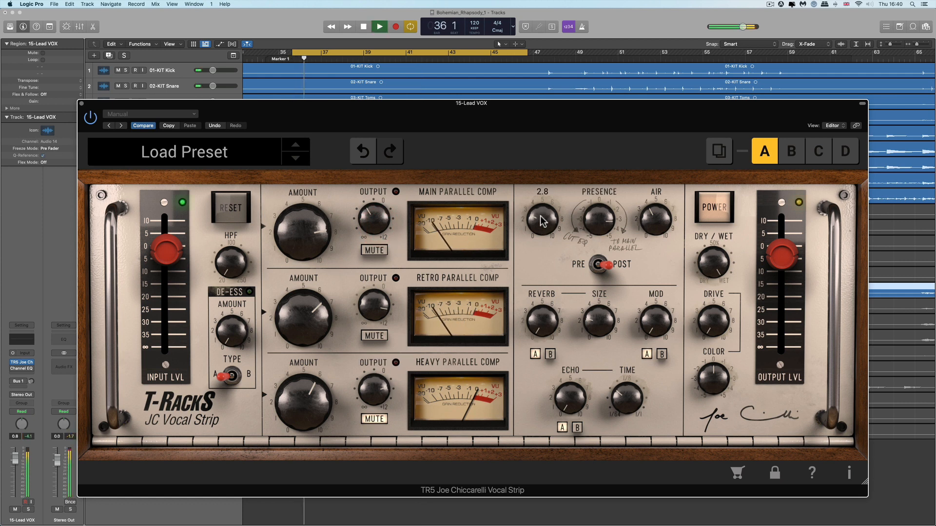
mouse_move(541, 225)
mouse_down()
mouse_move(543, 88)
mouse_move(542, 229)
mouse_up()
key(space)
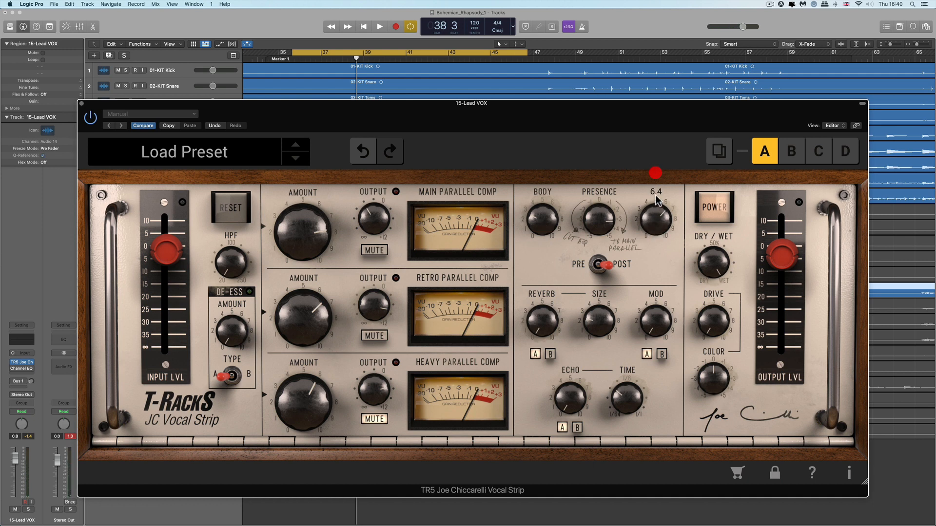
drag(653, 271, 639, 96)
mouse_move(598, 227)
key(space)
key(space)
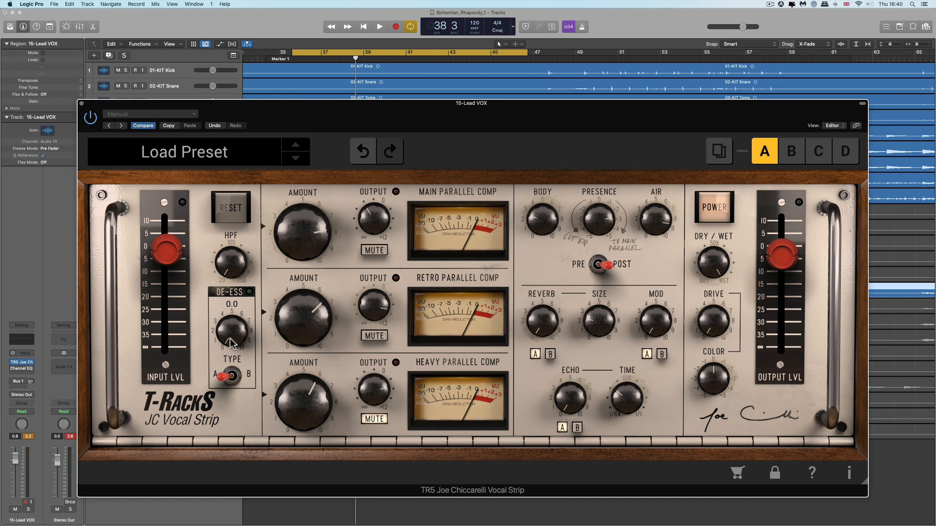
Raise the De-Ess amount to about 9.2 while auditioning the loop.
key(space)
mouse_move(230, 343)
mouse_down()
mouse_move(205, 127)
mouse_move(218, 297)
mouse_move(232, 351)
mouse_up()
key(space)
key(space)
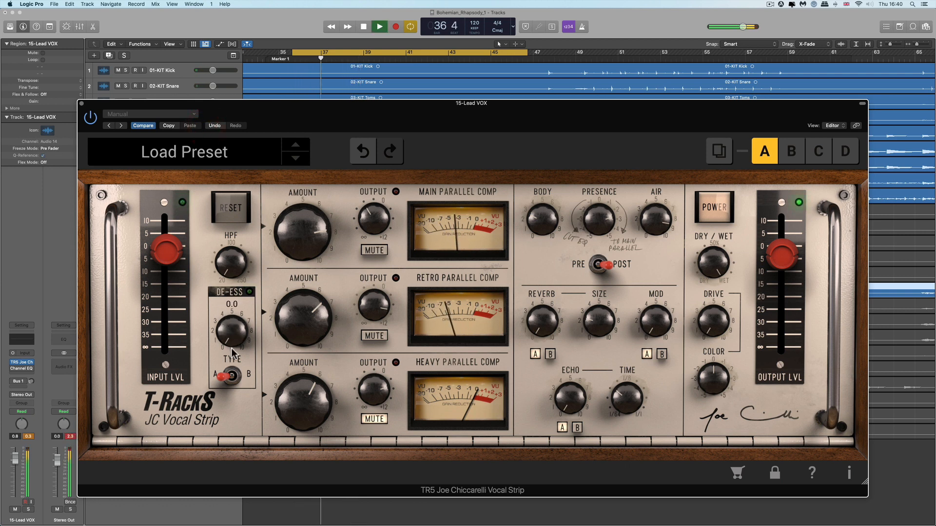
key(space)
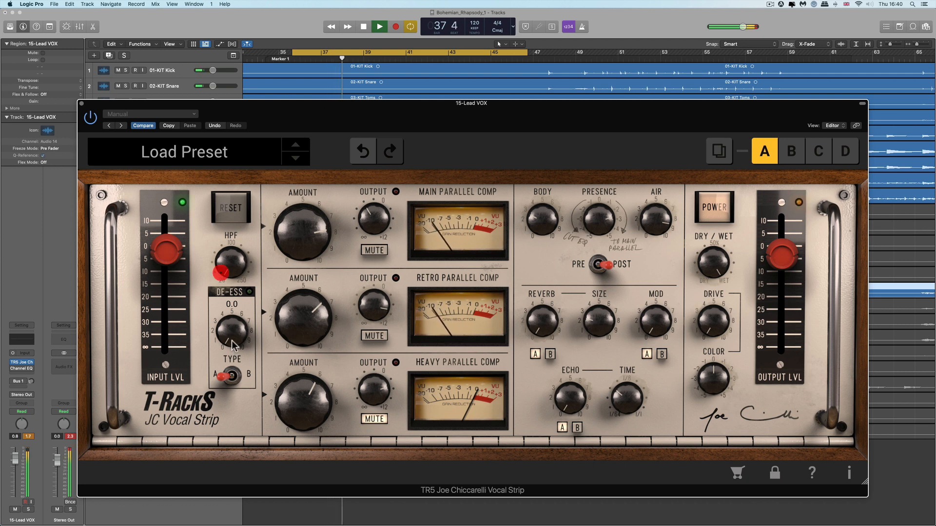
drag(232, 348, 209, 146)
key(space)
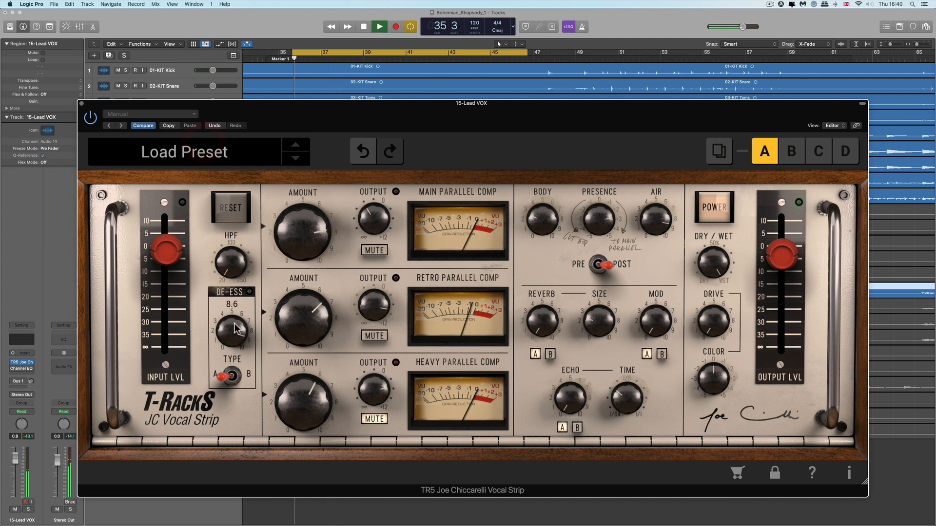
drag(234, 322, 231, 310)
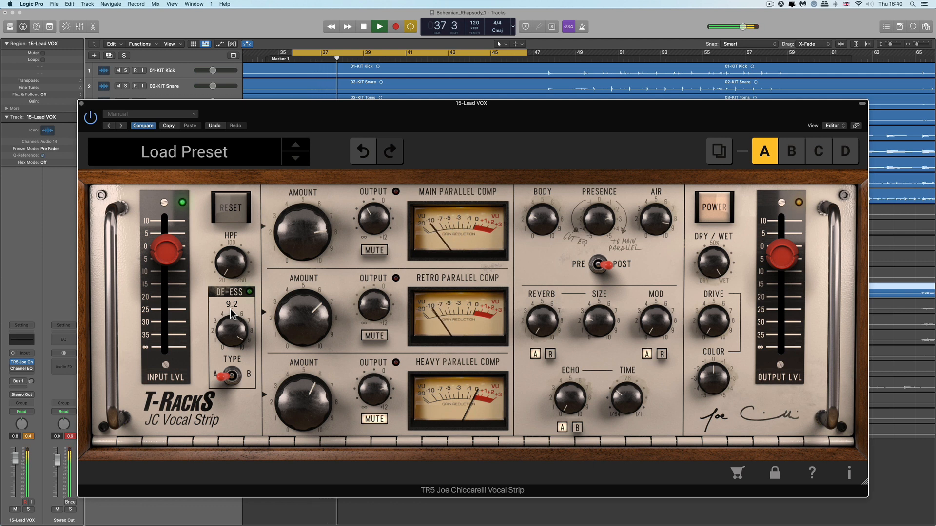
key(space)
Compare De-Ess type B with type A, leaving it on A, and trim the De-Ess amount slightly.
click(234, 375)
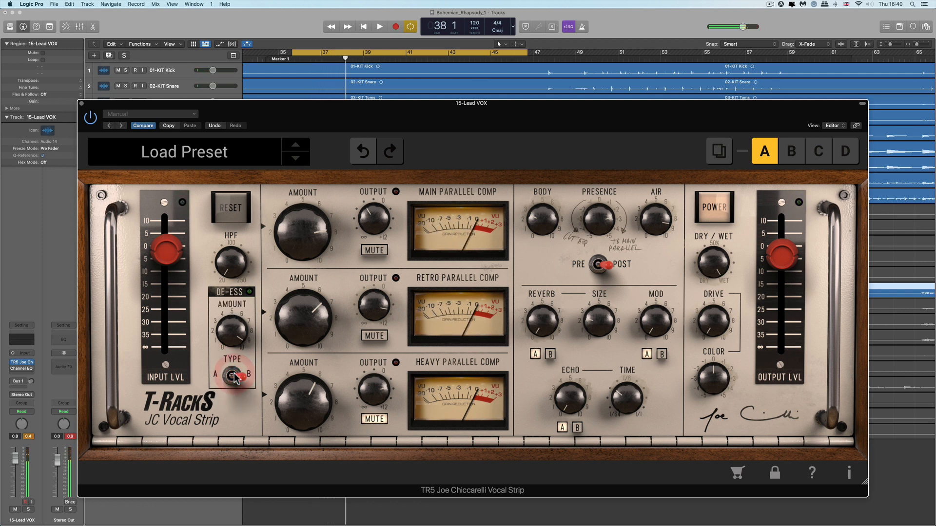
key(space)
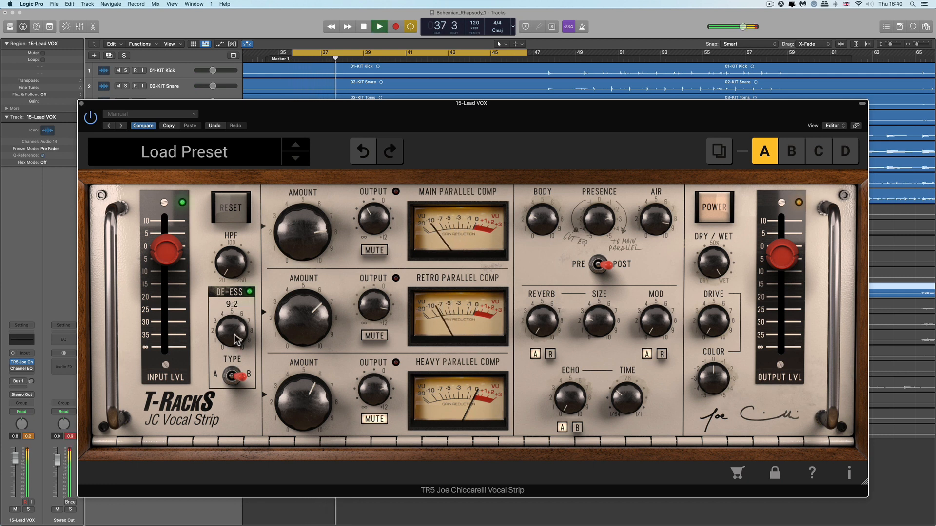
click(232, 376)
key(space)
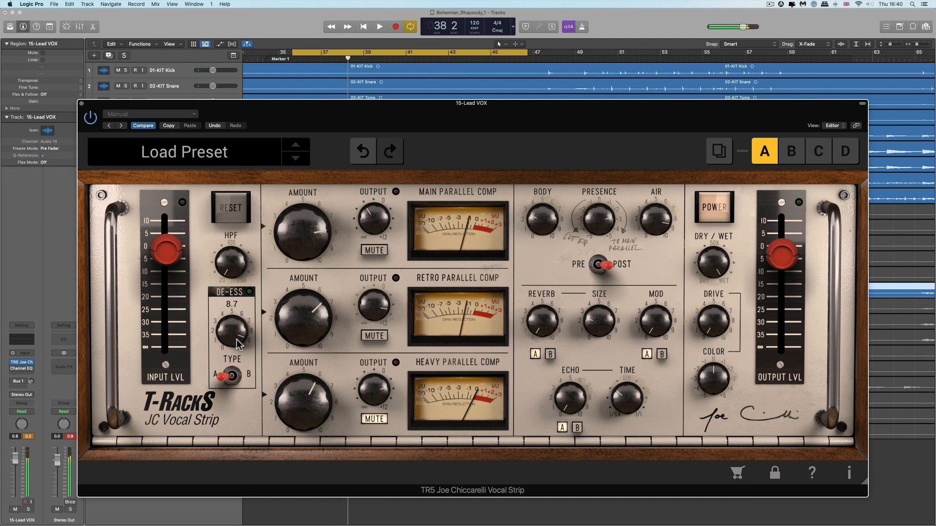
drag(236, 339, 233, 342)
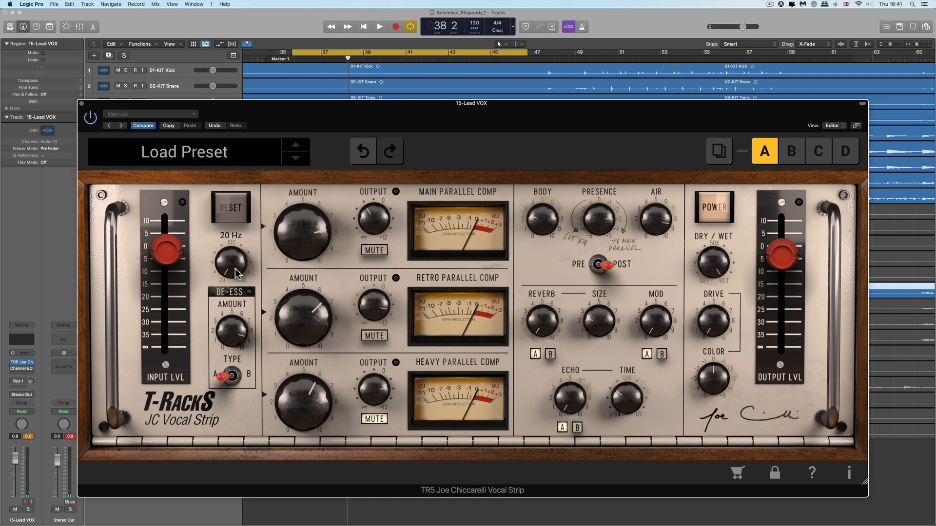
Turn the HPF down to 20 Hz while auditioning the loop.
drag(216, 162, 194, 28)
key(space)
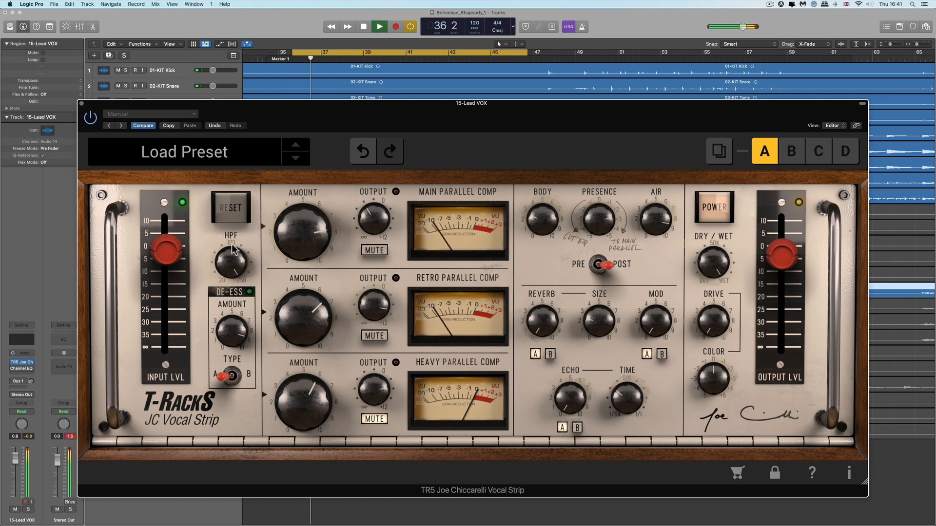
key(space)
drag(236, 267, 220, 280)
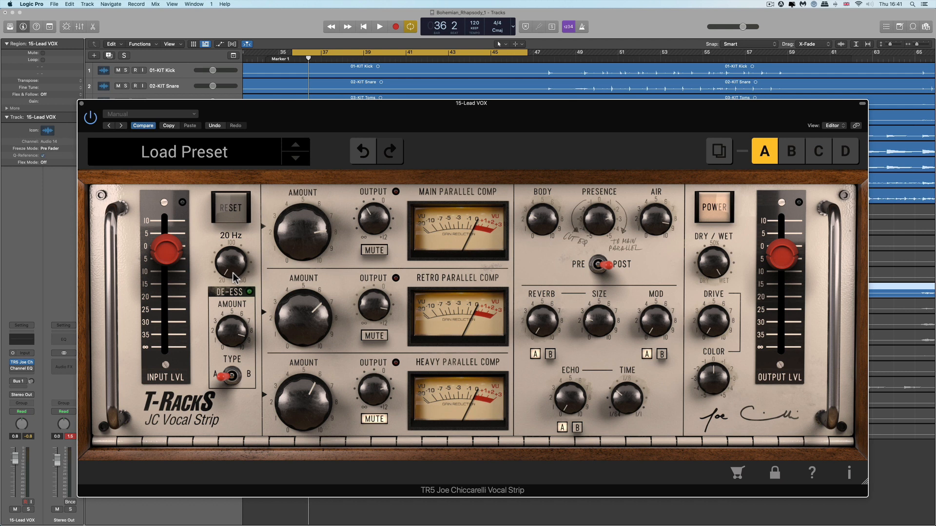
Switch the presence between Pre and Post positions, ending on Pre.
mouse_move(553, 330)
click(600, 265)
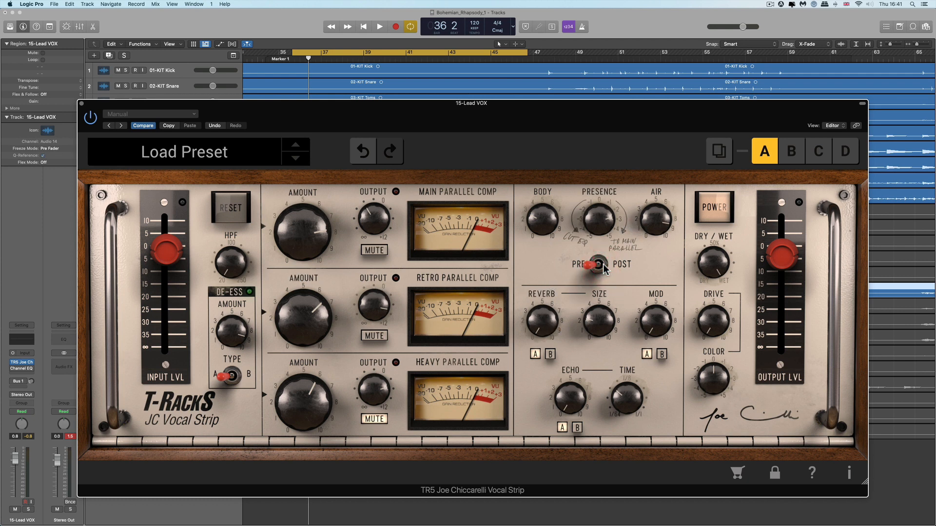
click(604, 266)
click(600, 266)
Nudge the Body knob and lower the Air amount.
drag(545, 208, 554, 209)
drag(648, 218, 652, 248)
mouse_move(566, 291)
Compare Pre and Post presence placement again, ending on Pre.
click(604, 264)
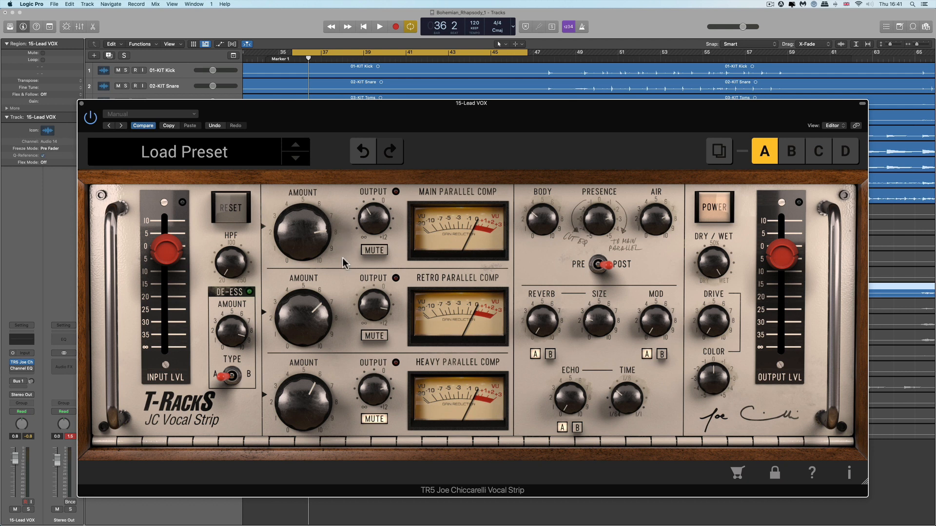
click(599, 265)
mouse_move(598, 227)
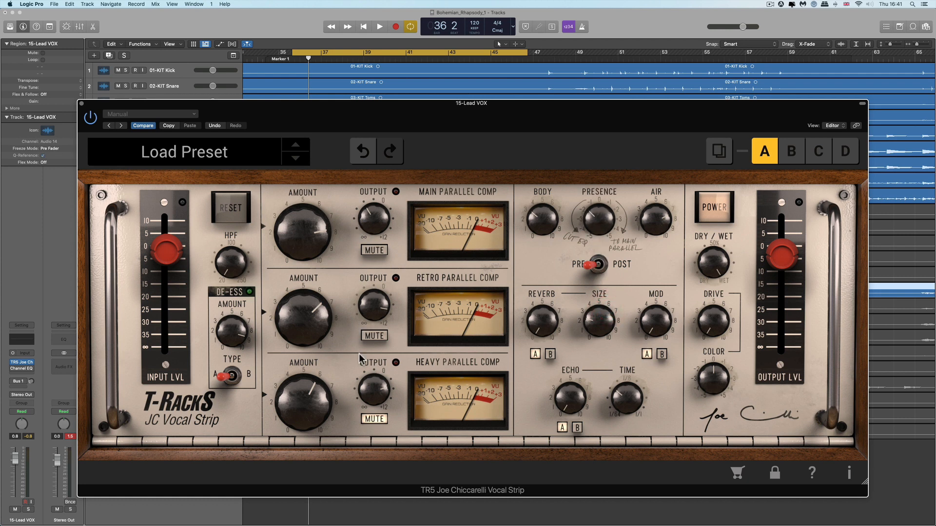
click(595, 264)
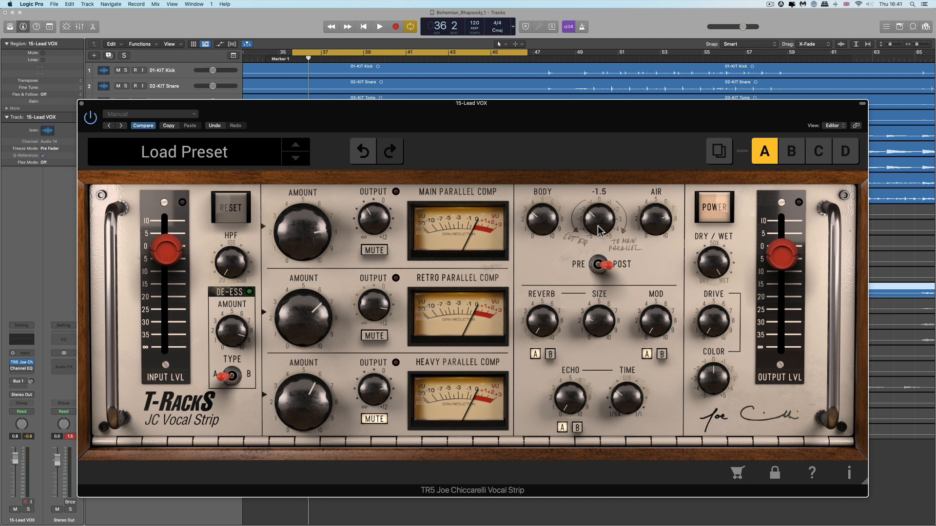
click(607, 266)
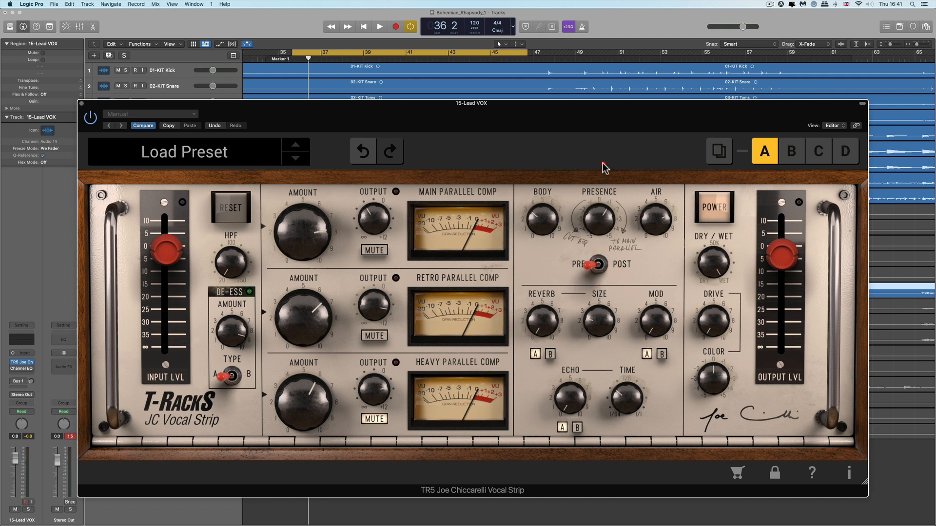
Restart playback, raise the Body to 4.5 and adjust the Air knob.
key(space)
mouse_move(229, 263)
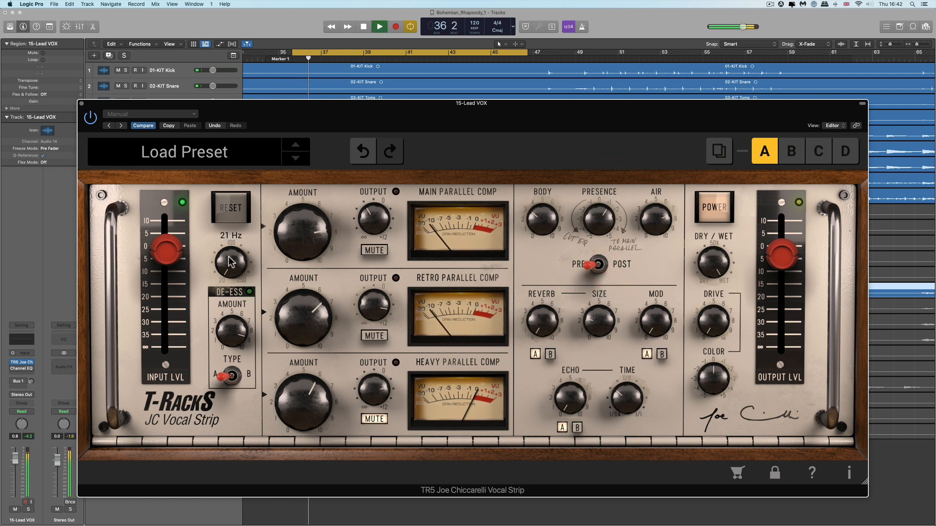
click(217, 214)
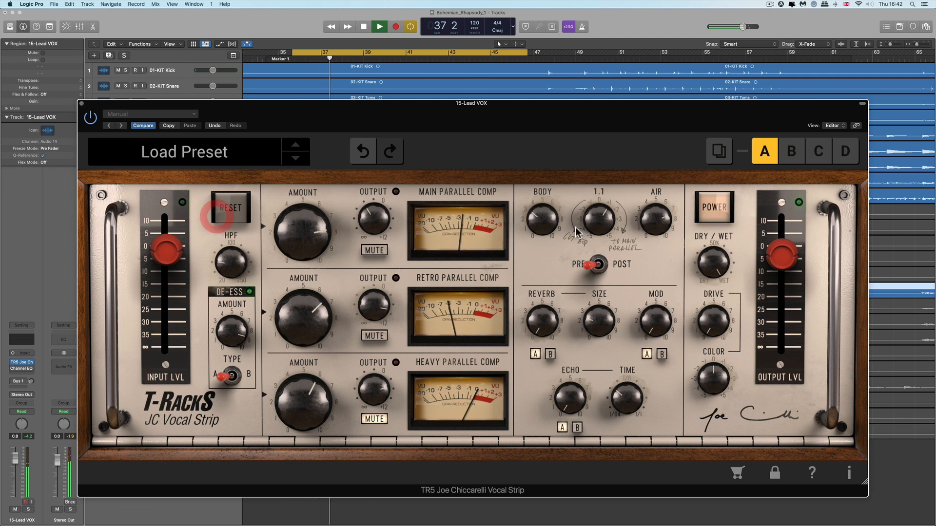
drag(547, 217, 548, 197)
click(655, 222)
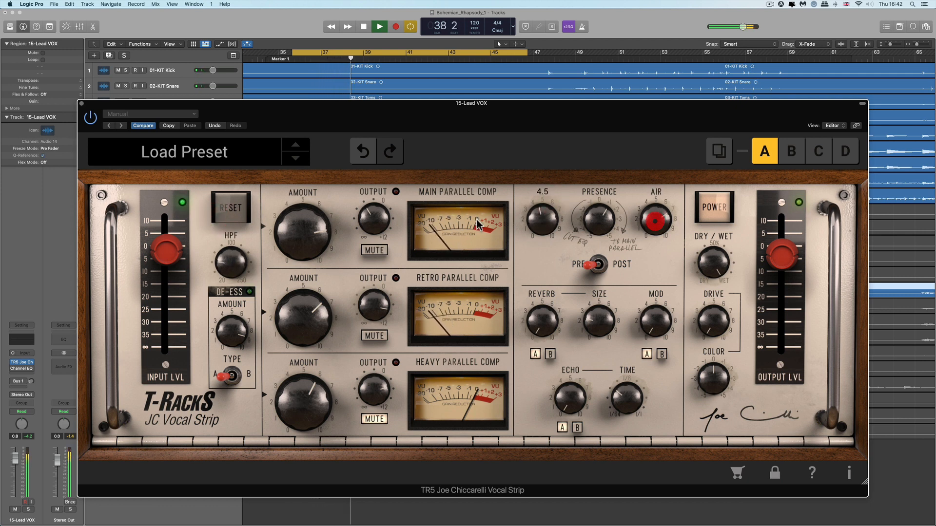
Adjust the Main Parallel Comp output and Retro Parallel Comp amount, then stop playback.
click(382, 206)
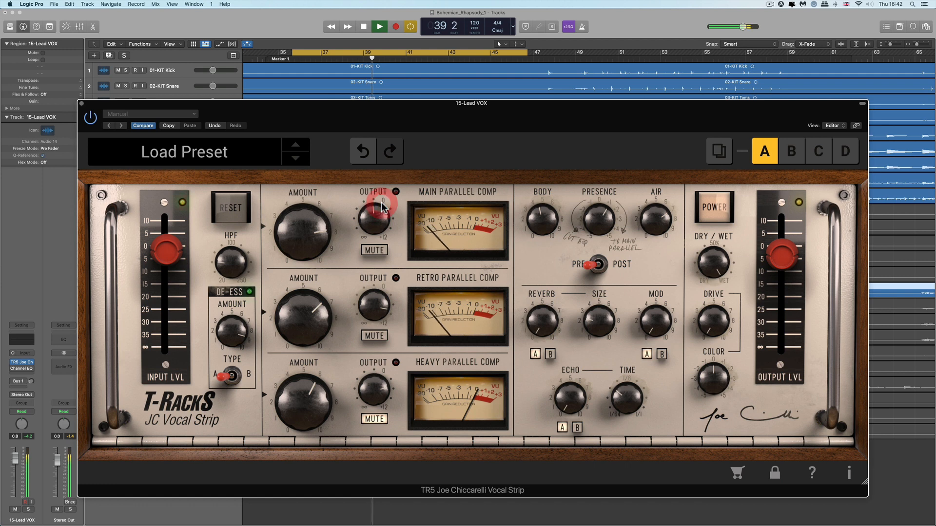
drag(324, 314, 351, 305)
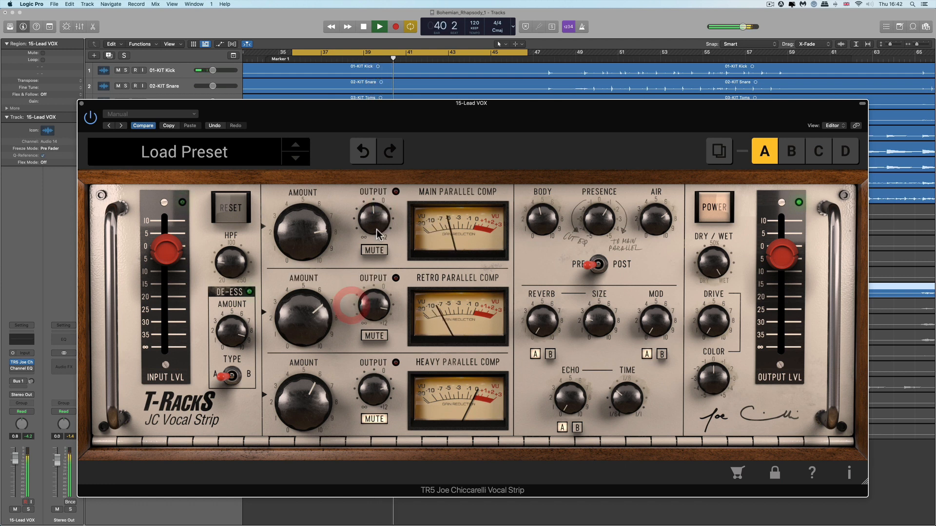
key(space)
mouse_move(546, 331)
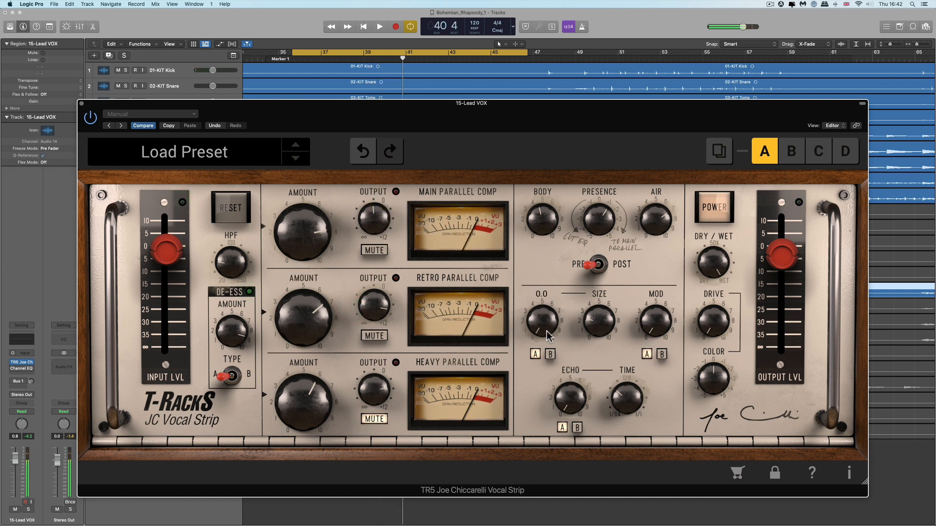
Switch the reverb between its A and B options repeatedly to compare them, ending on A.
click(539, 355)
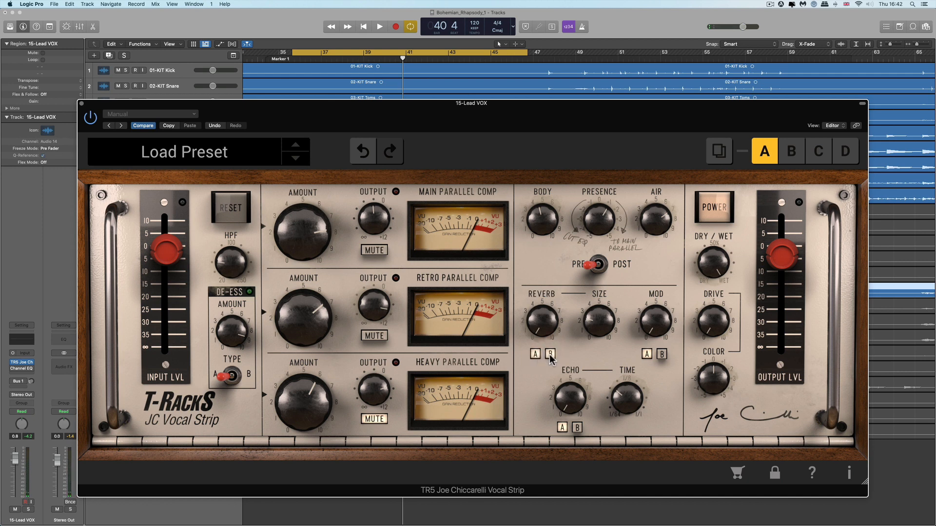
click(550, 356)
click(537, 355)
click(552, 356)
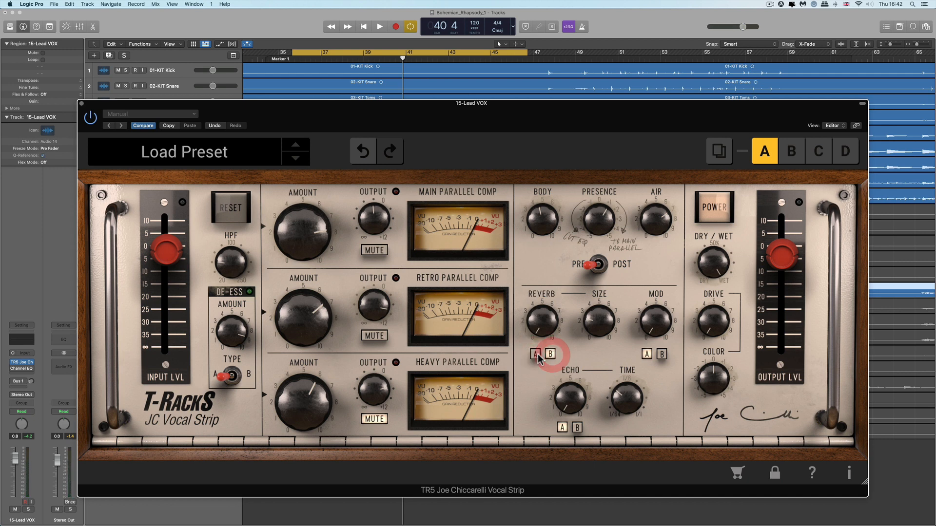
click(538, 356)
click(549, 355)
click(535, 355)
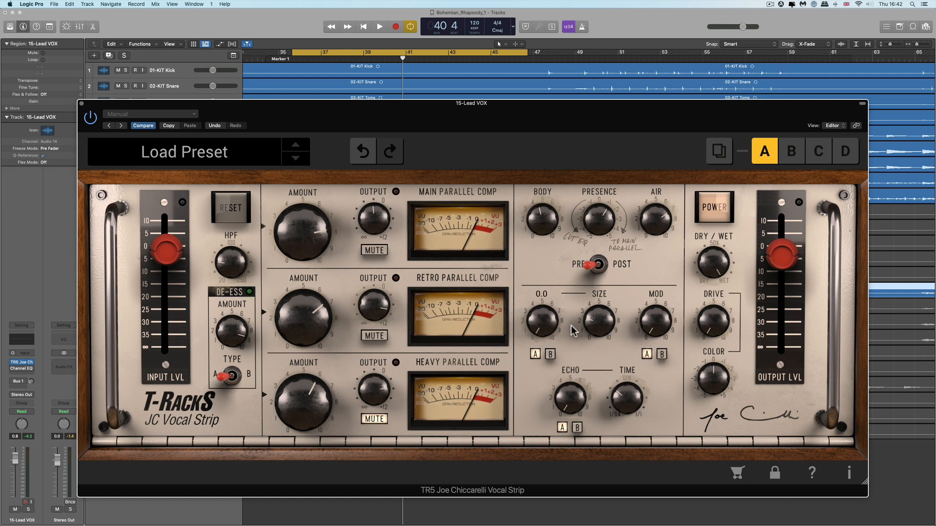
Raise the reverb Size, start playback, lower the Reverb amount, and stop playback.
drag(598, 322, 600, 299)
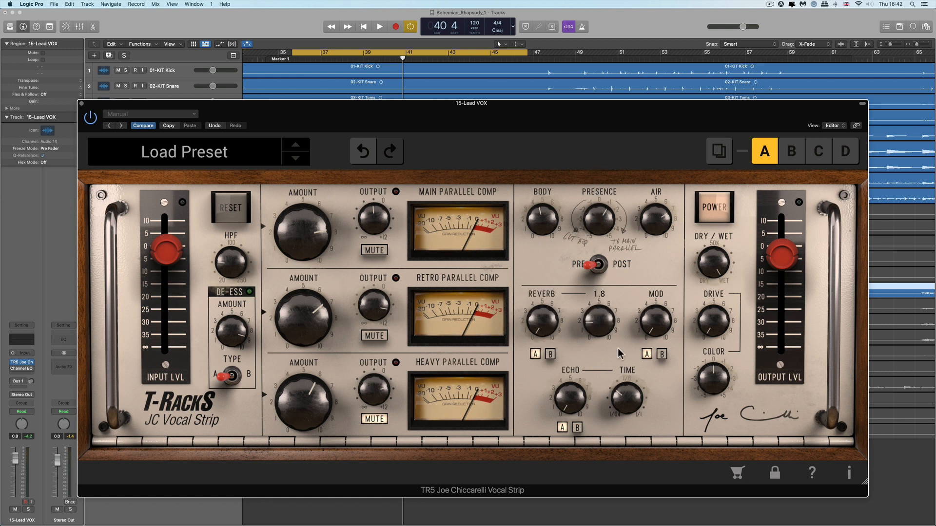
click(538, 152)
key(space)
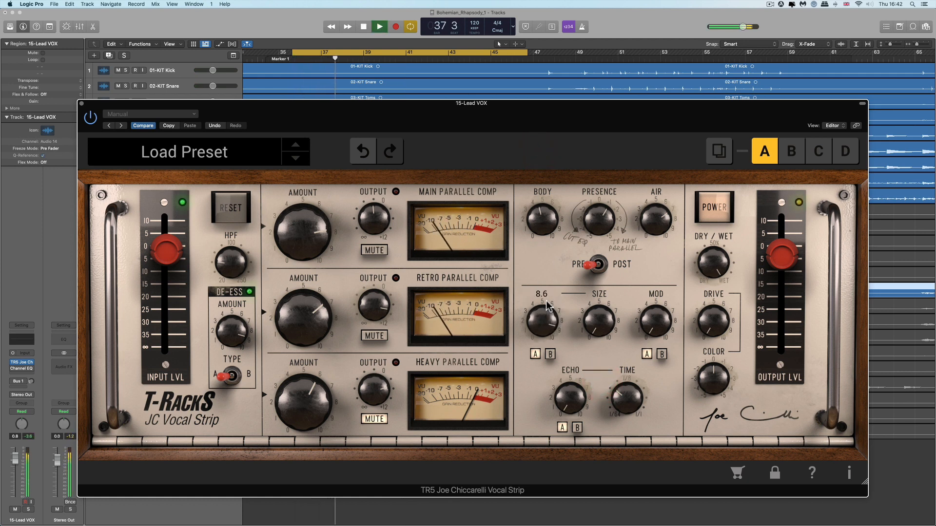
drag(549, 316, 554, 368)
click(555, 375)
key(space)
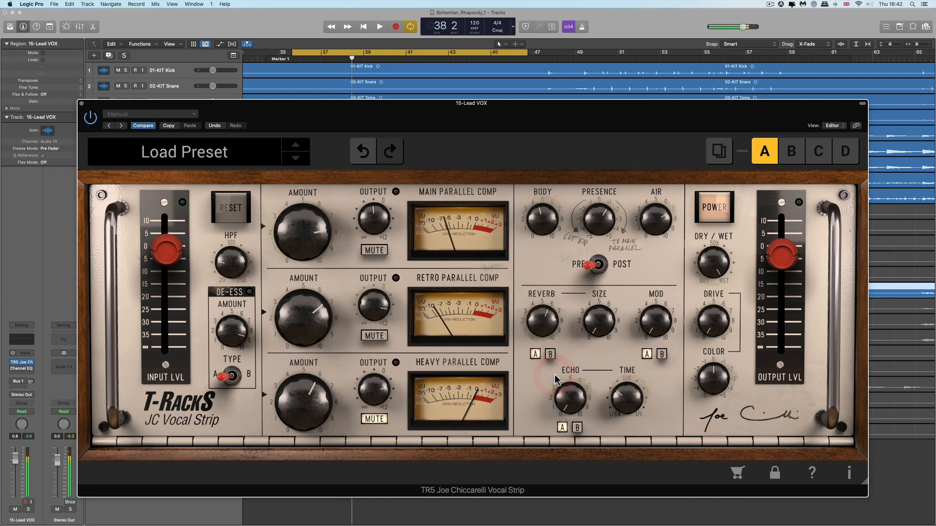
Continue tuning the reverb Size and Reverb amount knobs while toggling playback.
drag(593, 329, 586, 131)
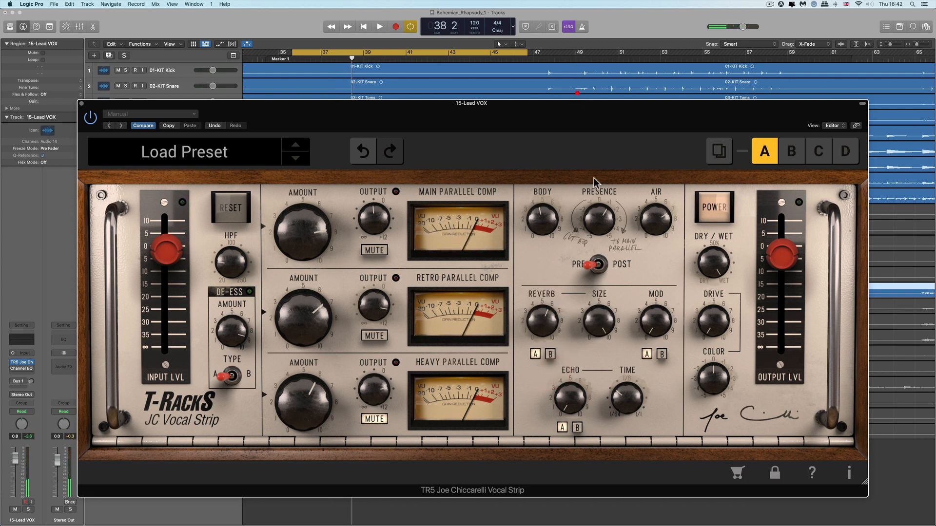
key(space)
drag(542, 322, 540, 288)
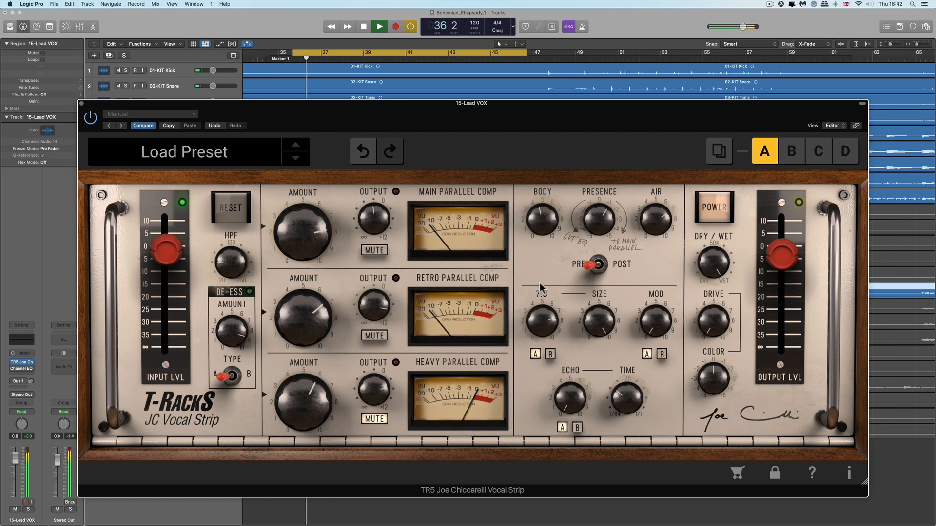
key(space)
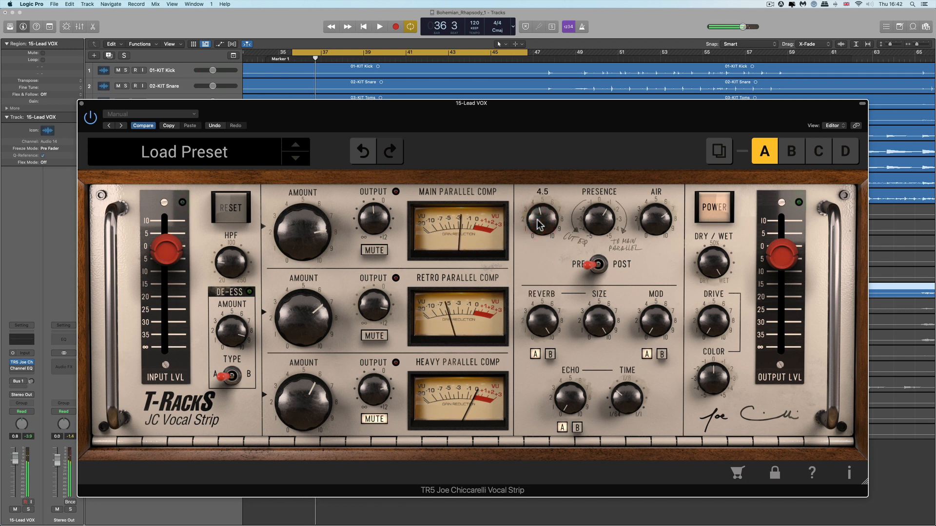
mouse_move(597, 321)
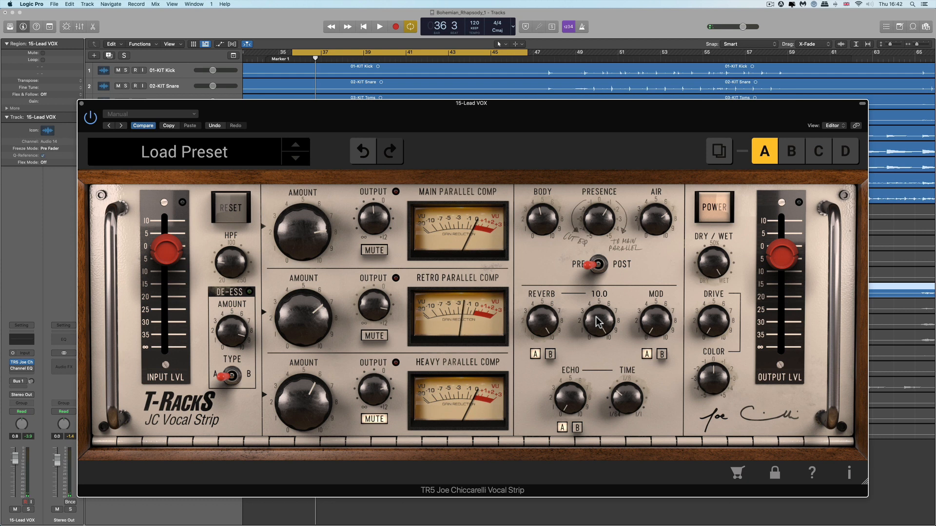
key(space)
mouse_move(545, 332)
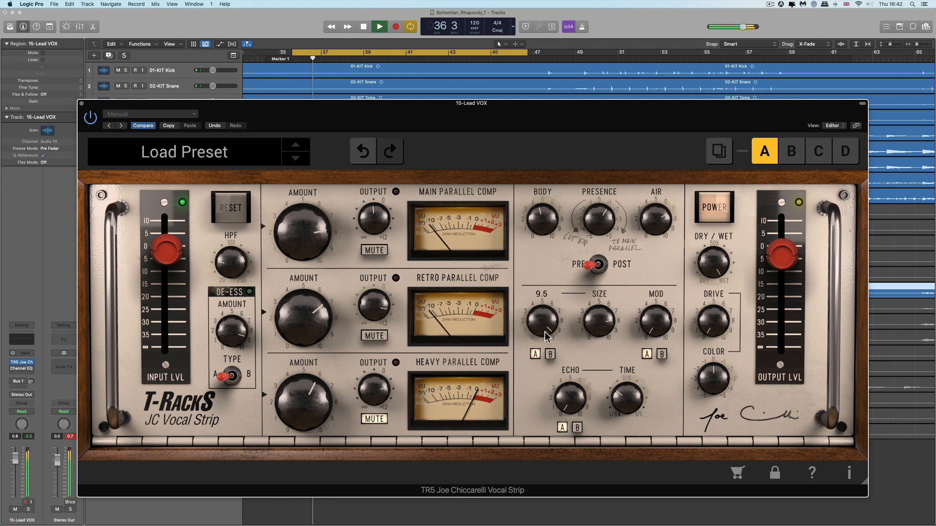
drag(545, 332, 570, 422)
drag(604, 329, 605, 354)
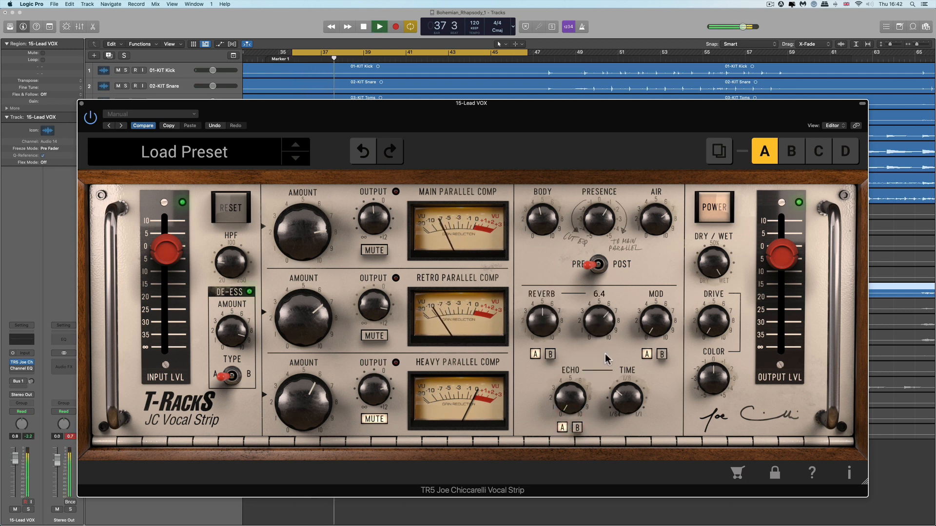
key(space)
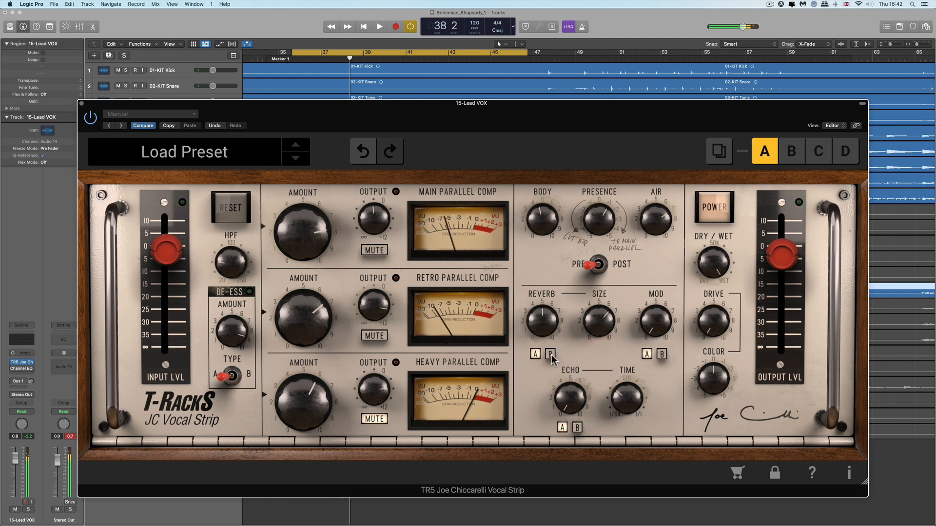
Push the reverb Size up and set the Reverb amount to about 8.2.
mouse_move(590, 331)
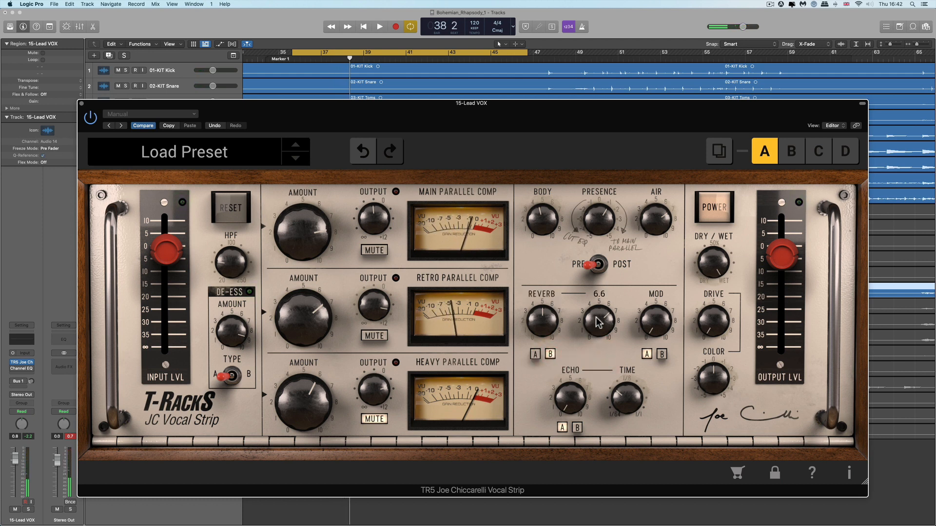
drag(596, 317, 578, 252)
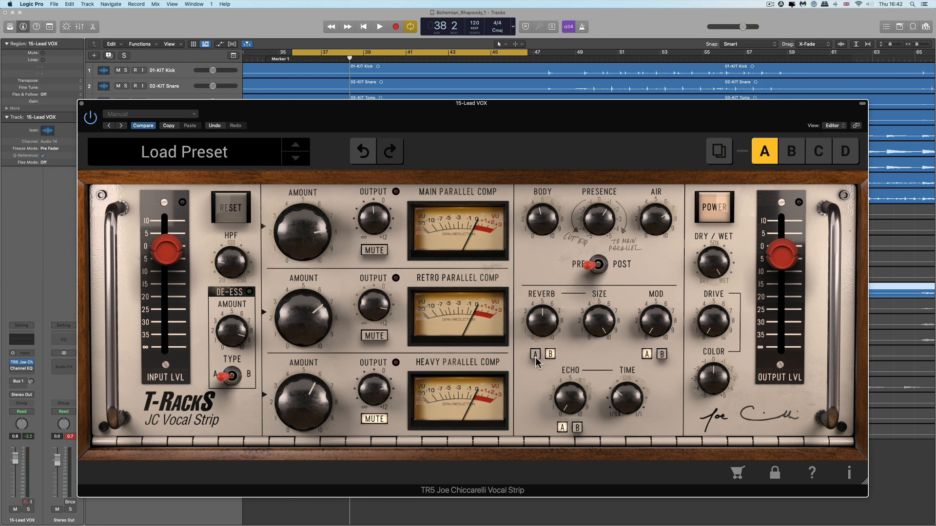
key(space)
mouse_move(542, 328)
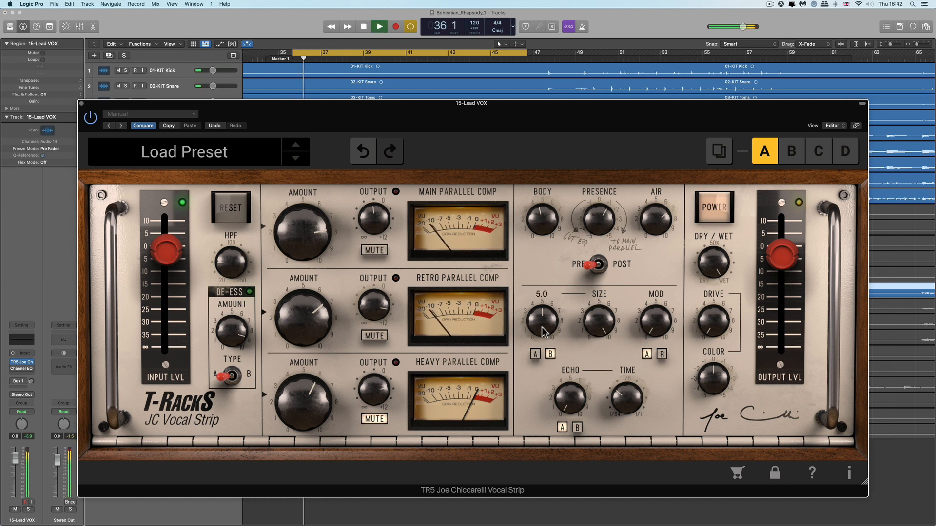
drag(542, 331, 539, 204)
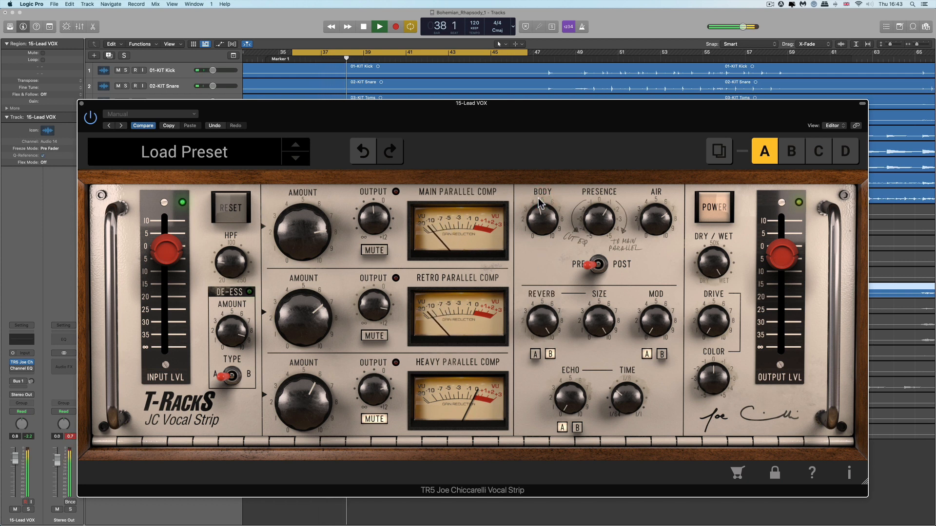
key(space)
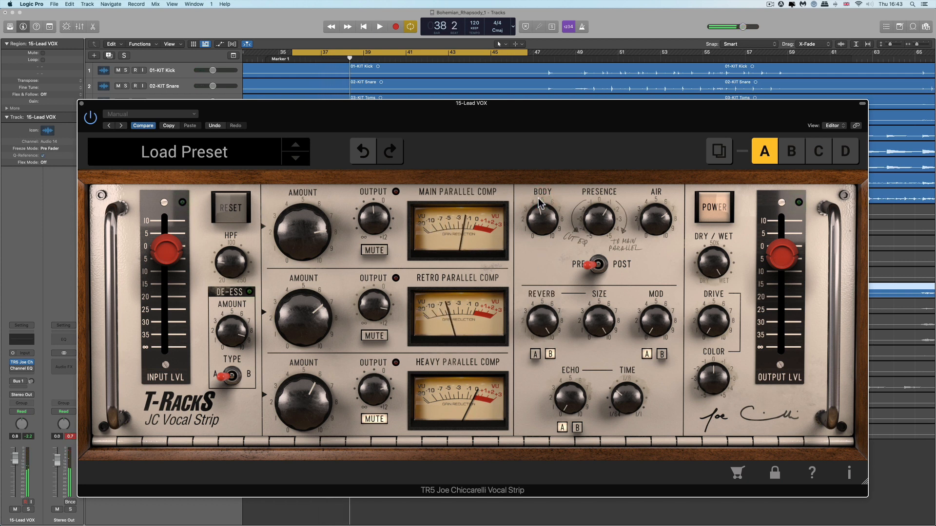
mouse_move(549, 314)
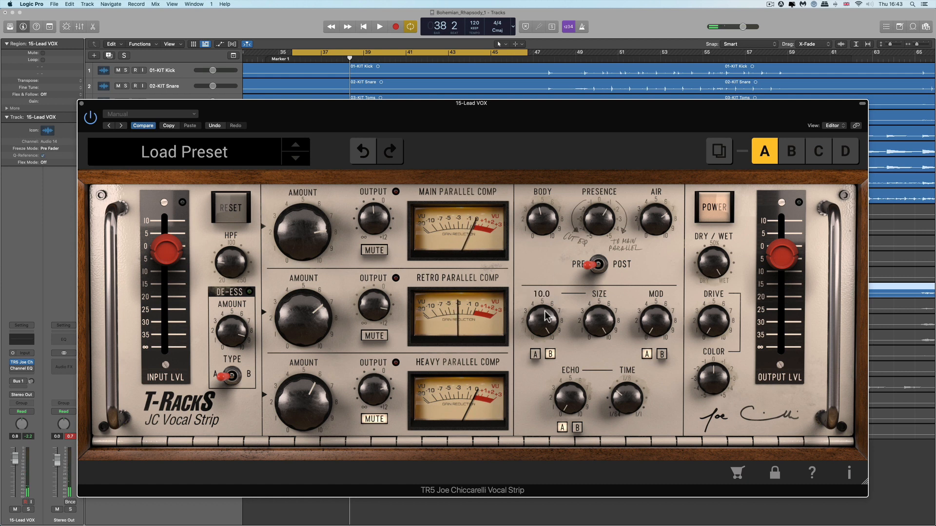
drag(547, 316, 550, 329)
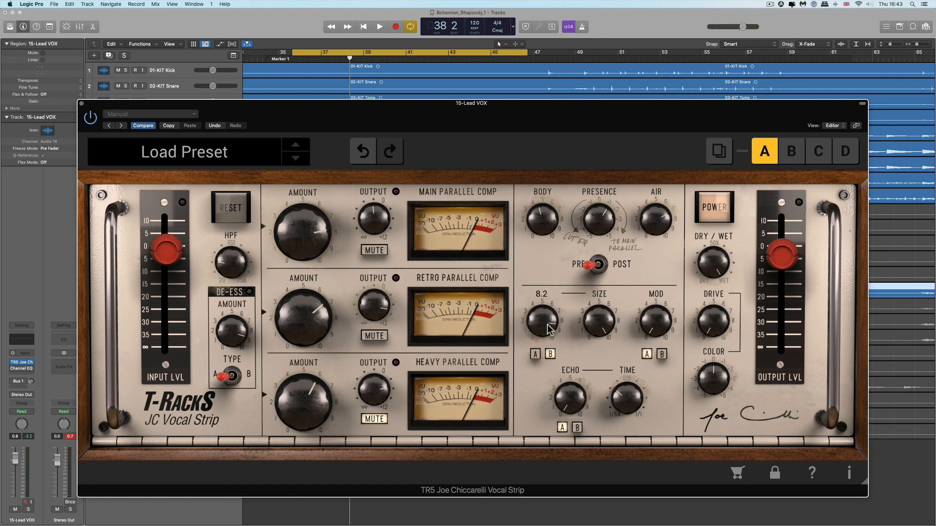
mouse_move(547, 325)
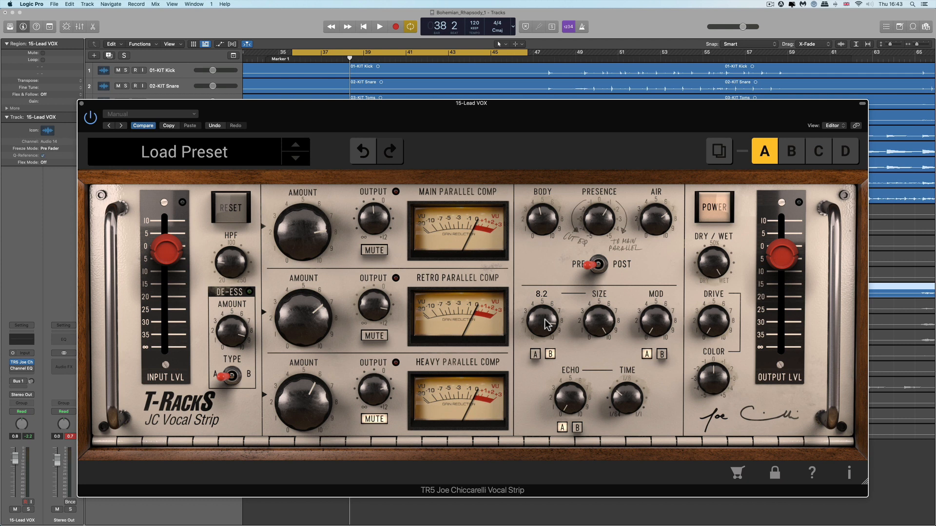
Switch the reverb to its B option and rebalance Size and Reverb amount during playback.
click(550, 354)
key(space)
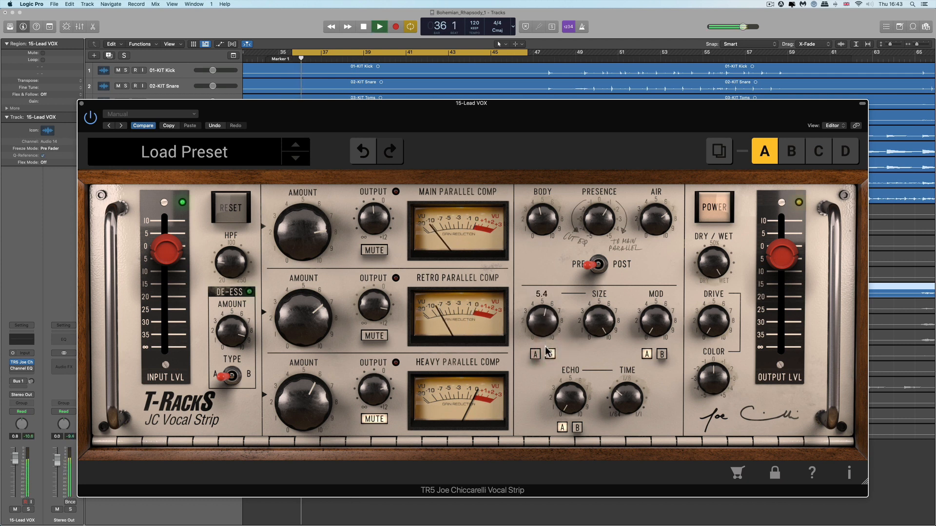
drag(603, 321, 622, 460)
drag(552, 331, 540, 245)
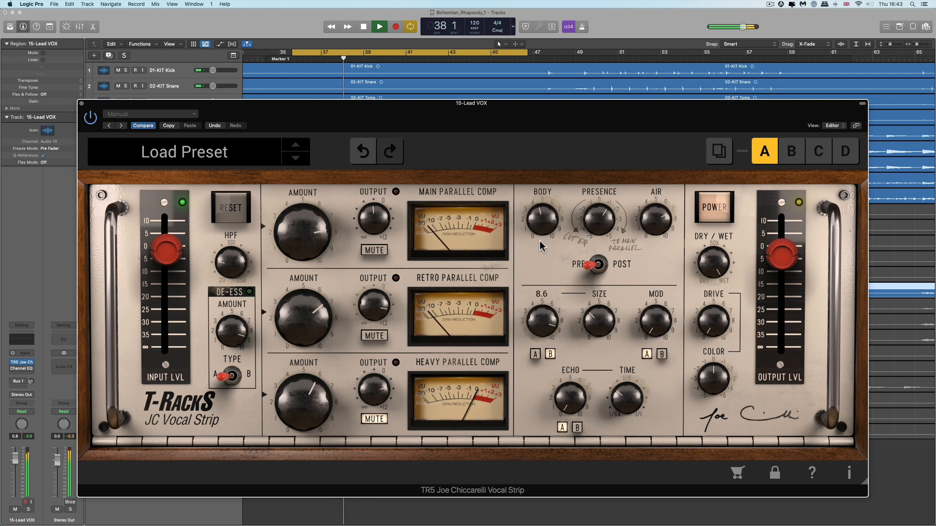
click(541, 269)
key(space)
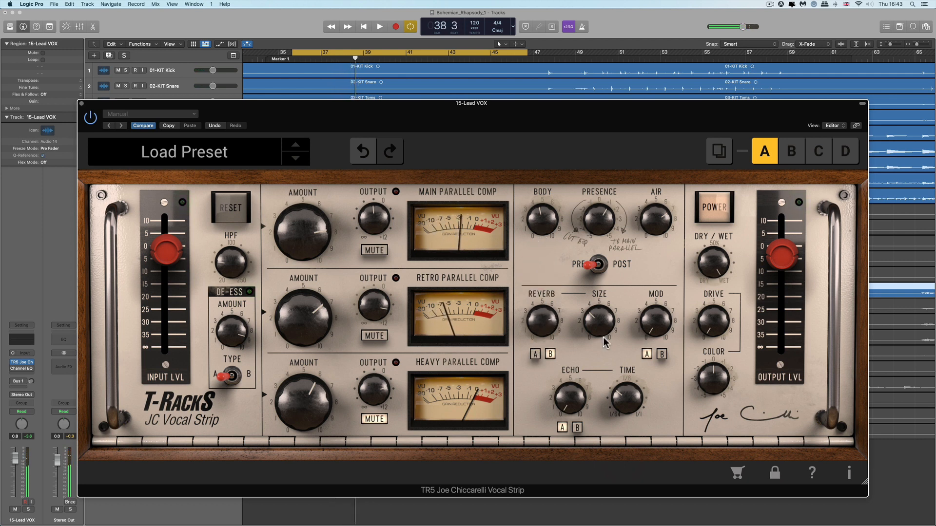
Lower the reverb Size and Reverb amount, then restart playback.
drag(603, 335, 610, 390)
drag(552, 331, 579, 493)
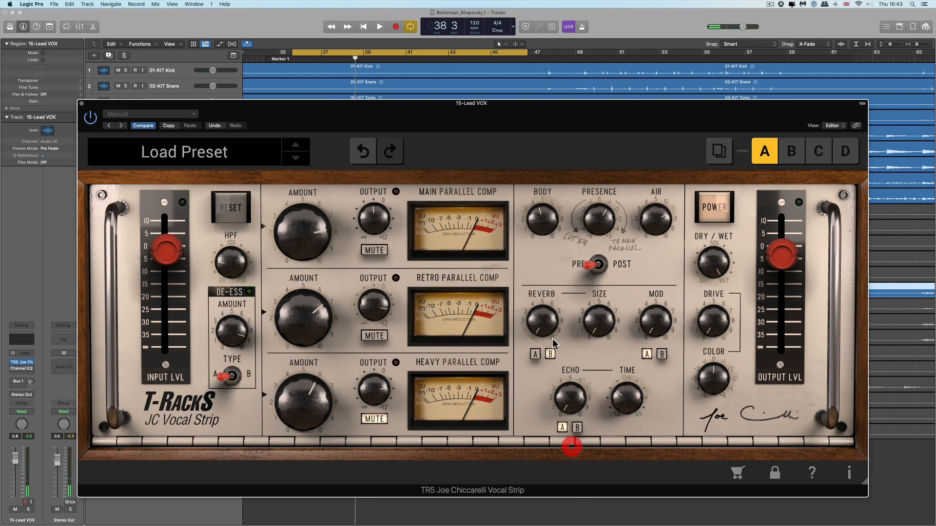
drag(551, 338, 549, 370)
mouse_move(568, 399)
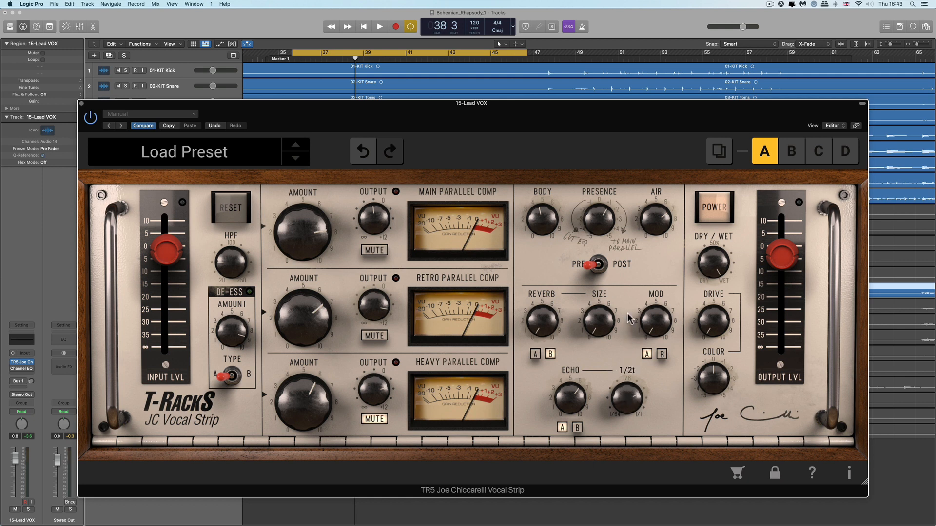
drag(628, 319, 627, 320)
drag(574, 378, 574, 378)
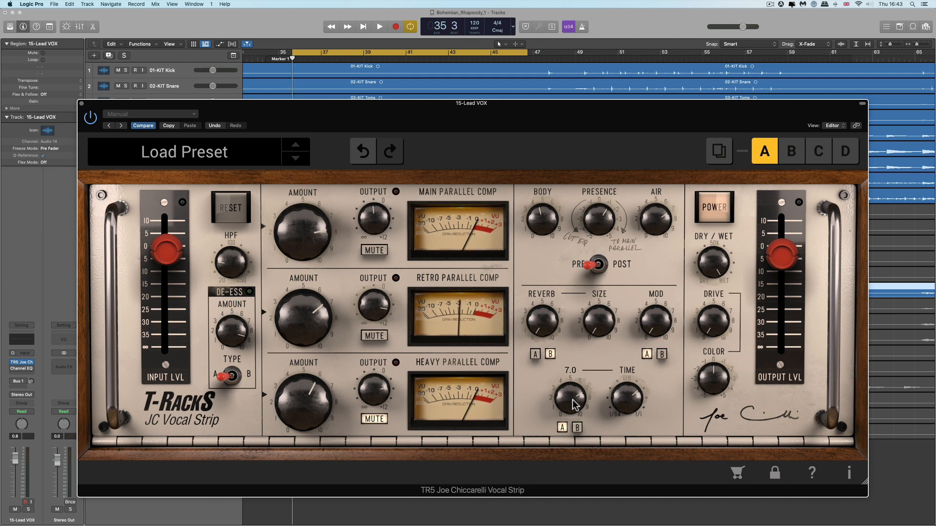
key(space)
Adjust the Echo amount to about 5.4 and compare the echo A and B options.
drag(574, 404, 572, 311)
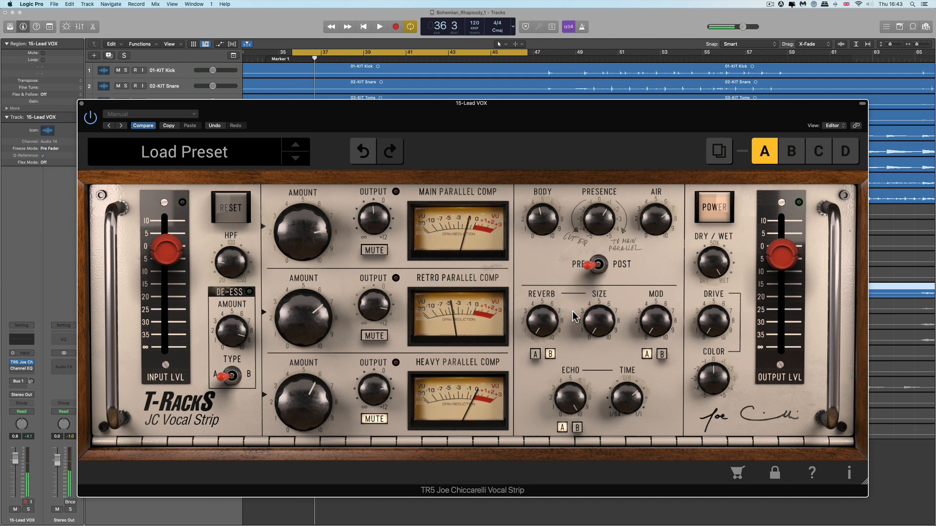
drag(569, 402, 576, 525)
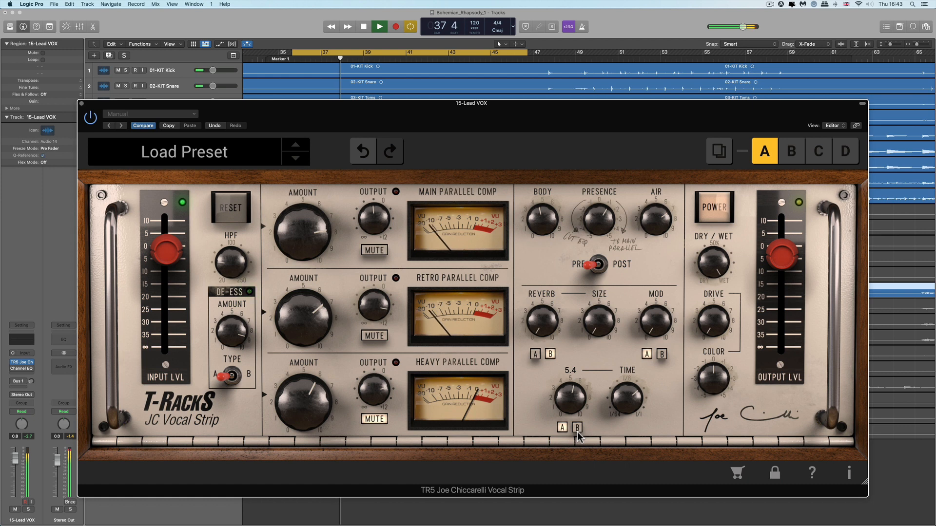
click(577, 431)
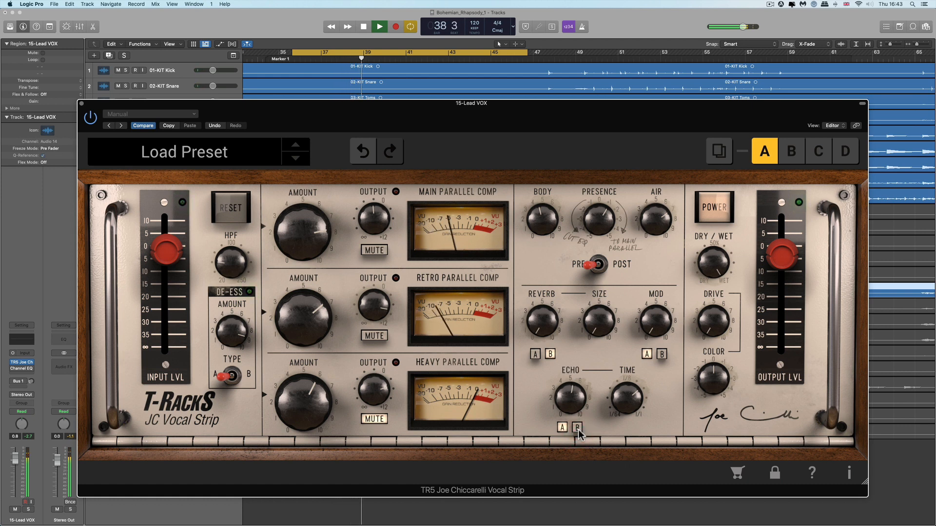
click(578, 431)
key(space)
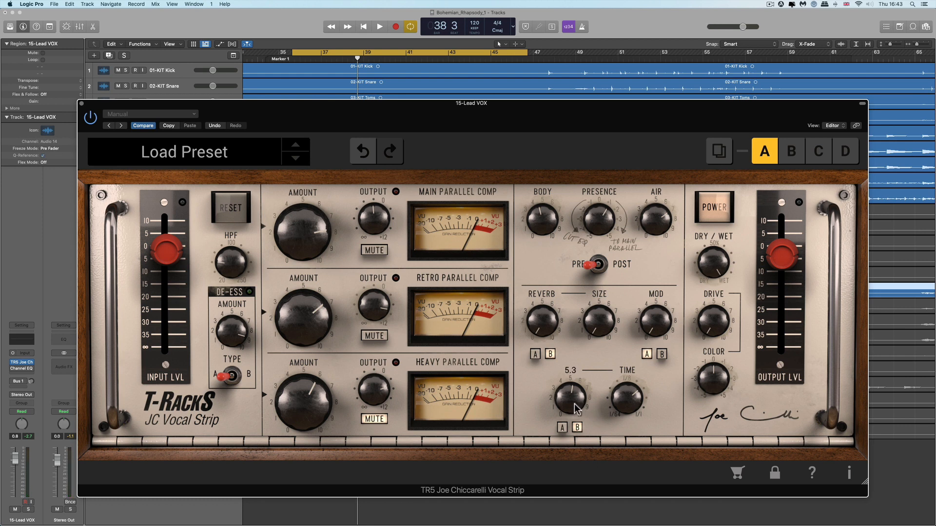
Audition the echo and set the Echo amount to about 3.0.
key(space)
drag(574, 402, 559, 298)
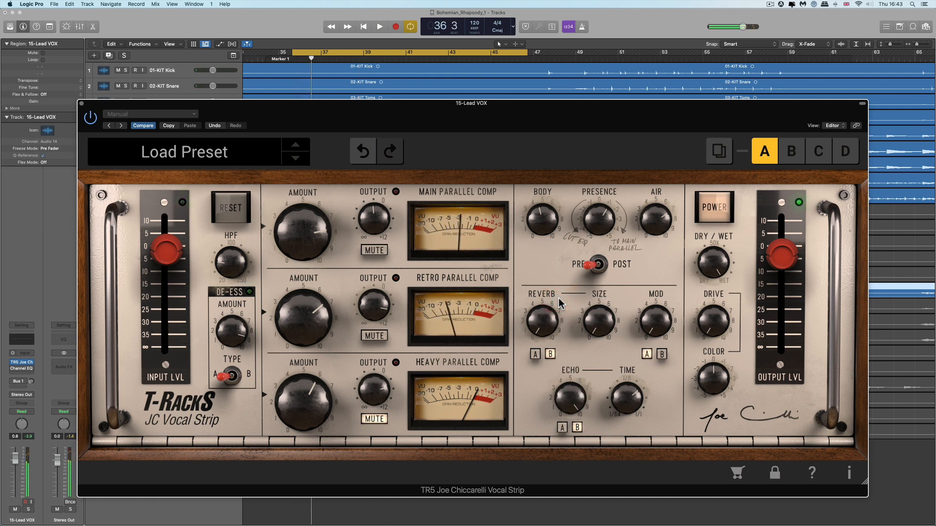
key(space)
drag(570, 399, 573, 420)
mouse_move(574, 406)
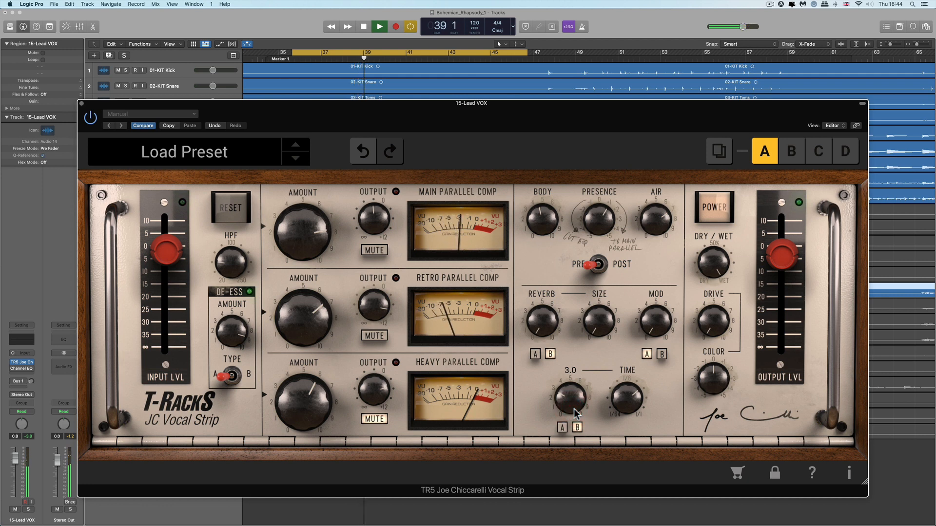
Raise the Reverb amount and Size and set the echo Time to 1/4.
drag(547, 332, 545, 267)
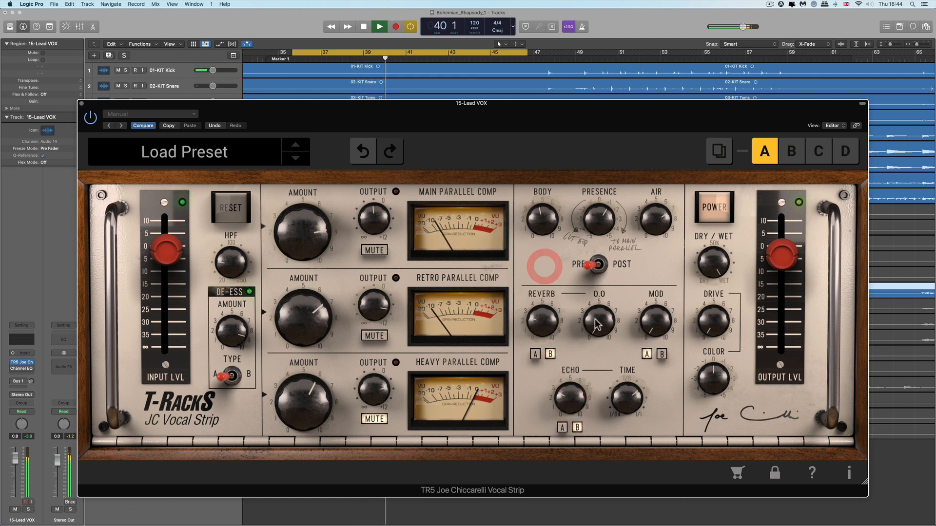
drag(598, 321, 580, 179)
drag(543, 336, 542, 321)
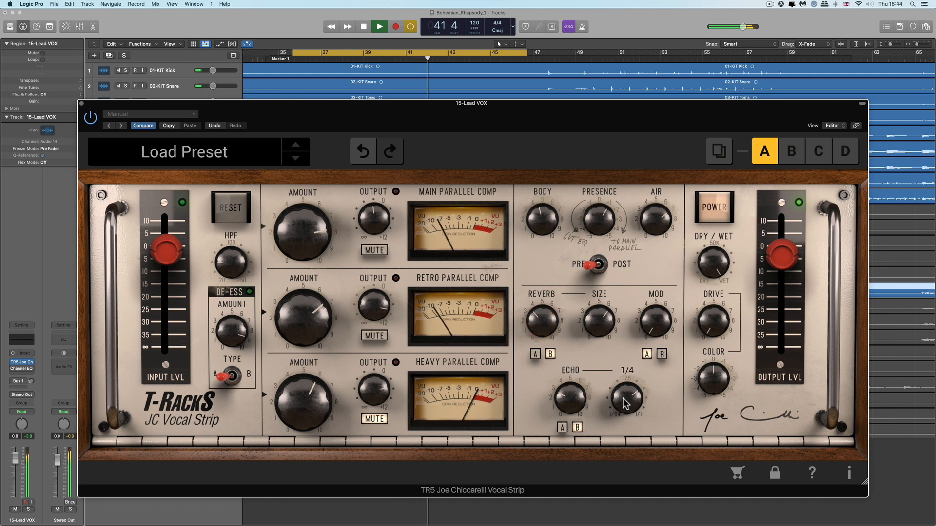
drag(580, 407, 577, 413)
key(space)
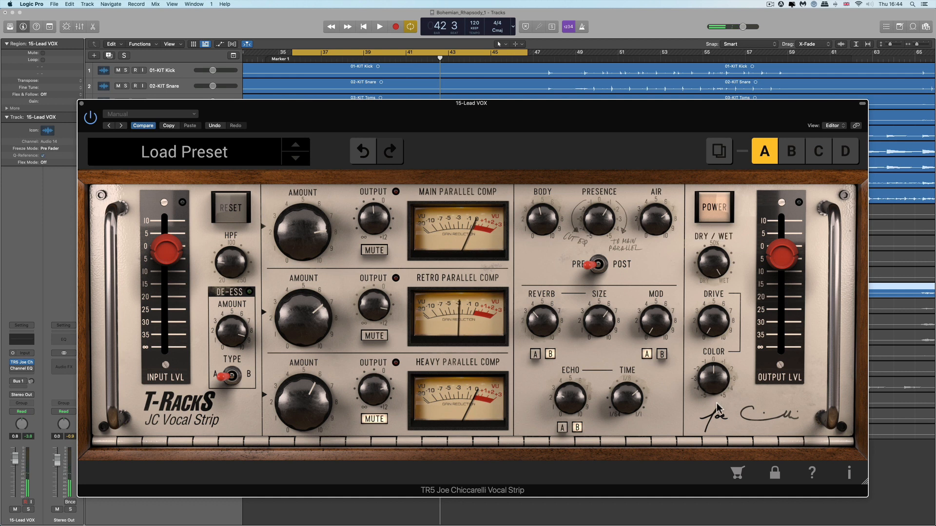
Compare the Mod A and B options, ending on B, and set Mod to about 2.5.
click(661, 355)
click(662, 353)
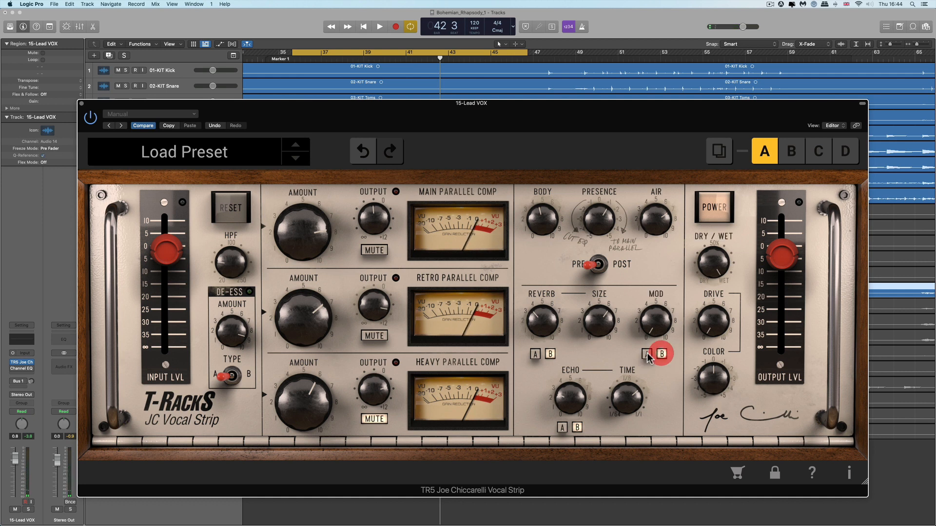
click(647, 354)
click(661, 353)
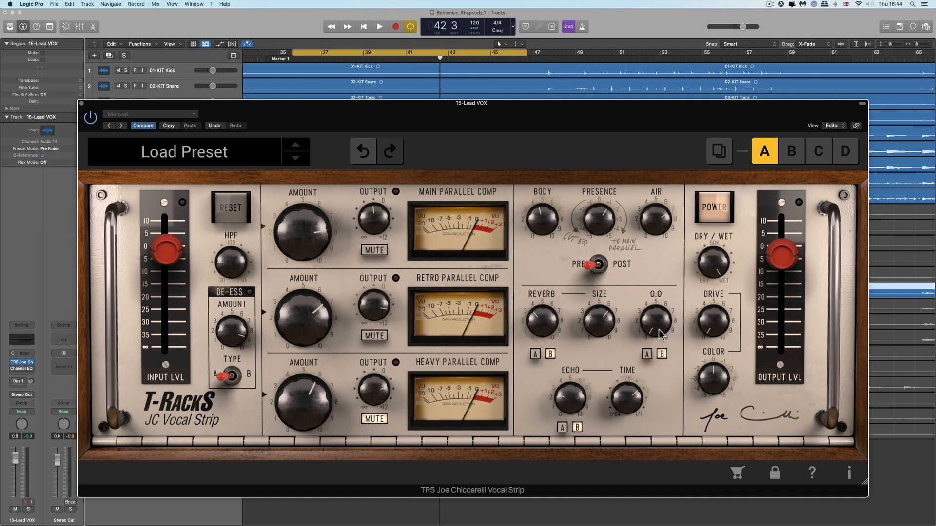
drag(655, 325, 646, 117)
drag(658, 338, 688, 525)
drag(665, 387, 668, 391)
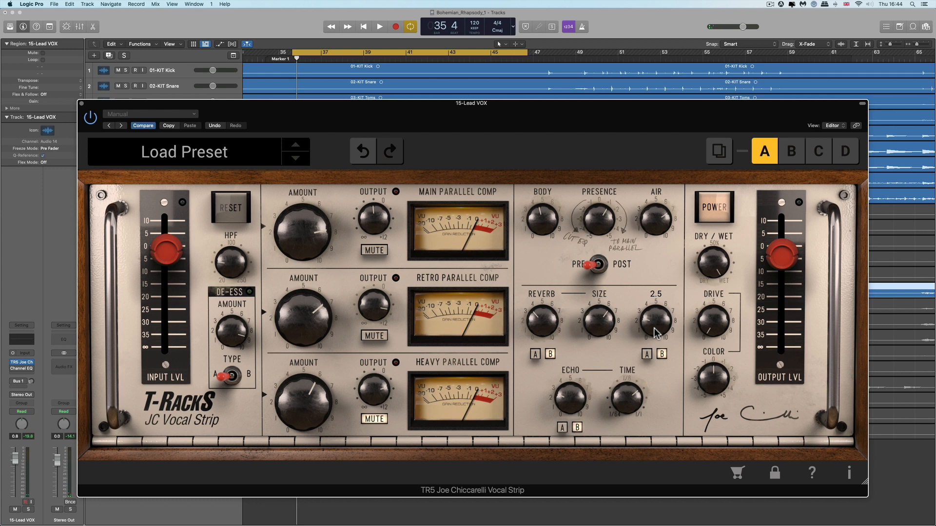
Sweep the Mod amount while playing the vocal, settling around 2.6.
drag(656, 333, 643, 219)
key(space)
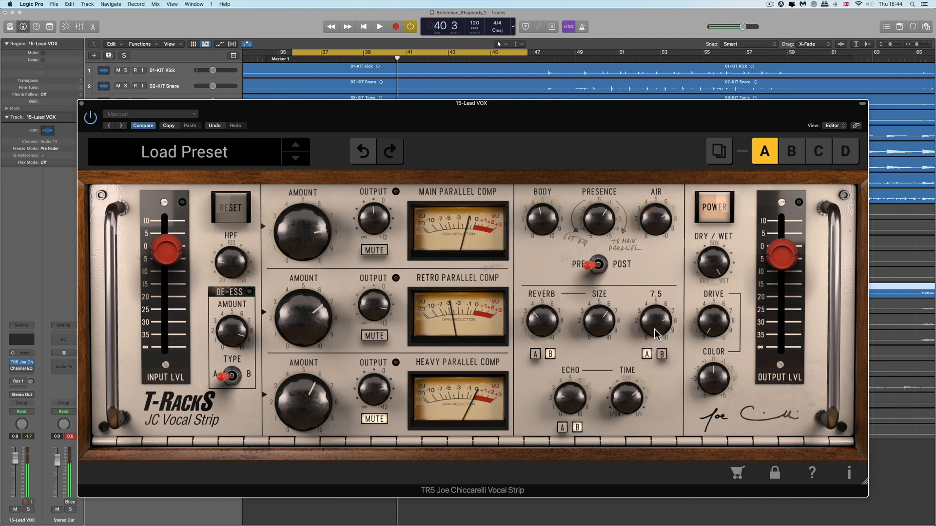
drag(657, 325, 661, 364)
drag(540, 314, 577, 443)
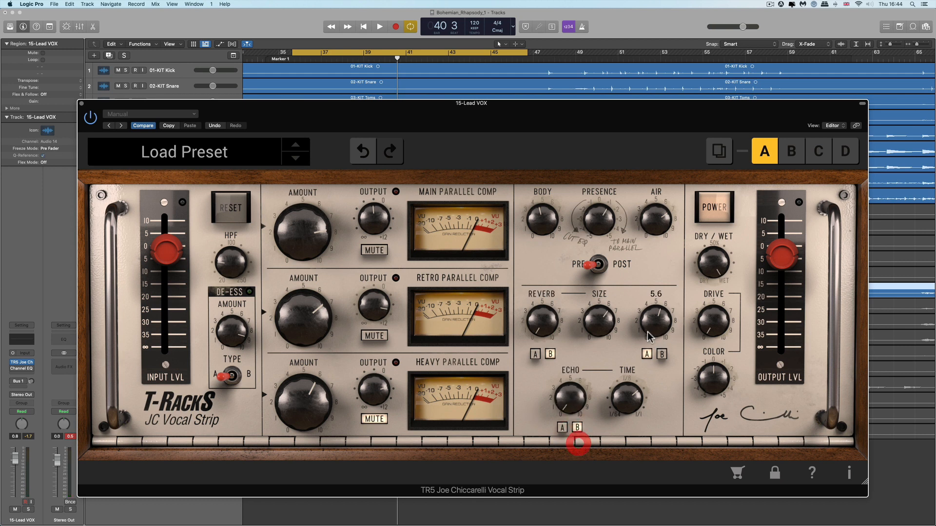
drag(654, 329, 655, 361)
mouse_move(656, 329)
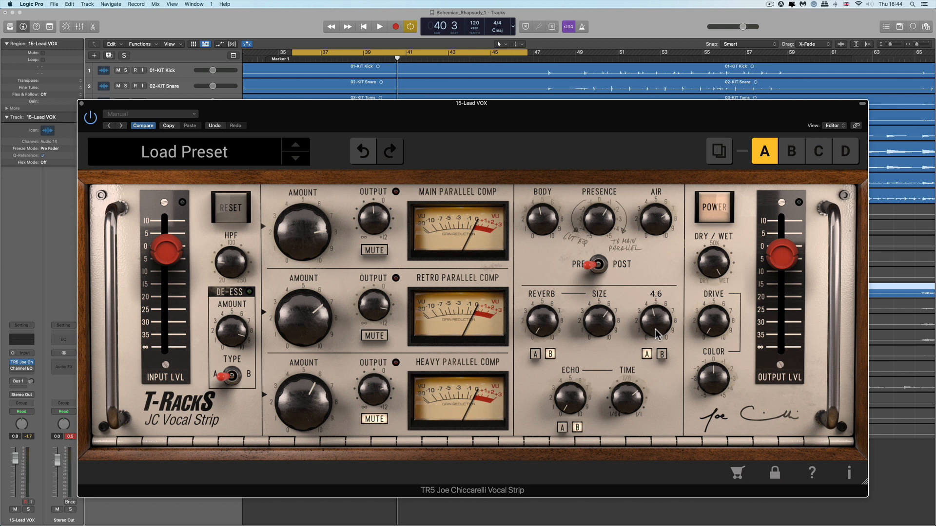
drag(656, 332, 659, 334)
key(space)
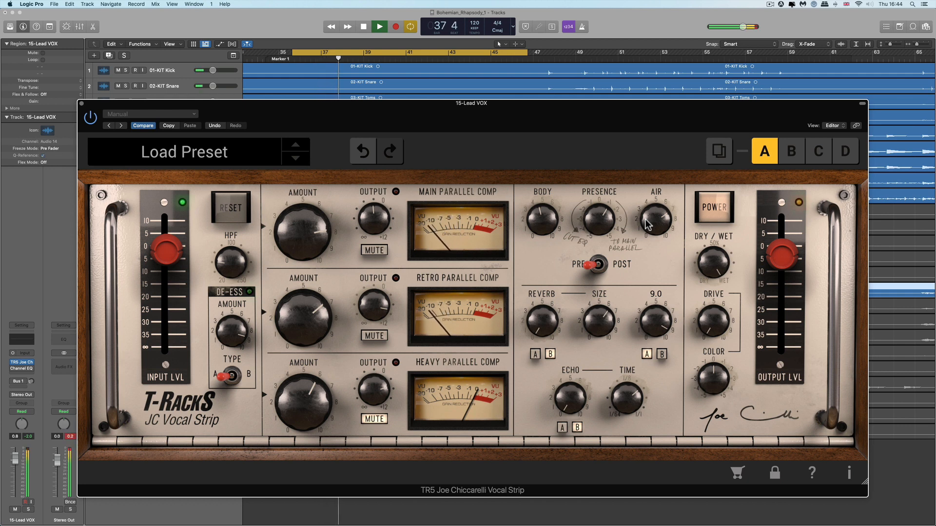
key(space)
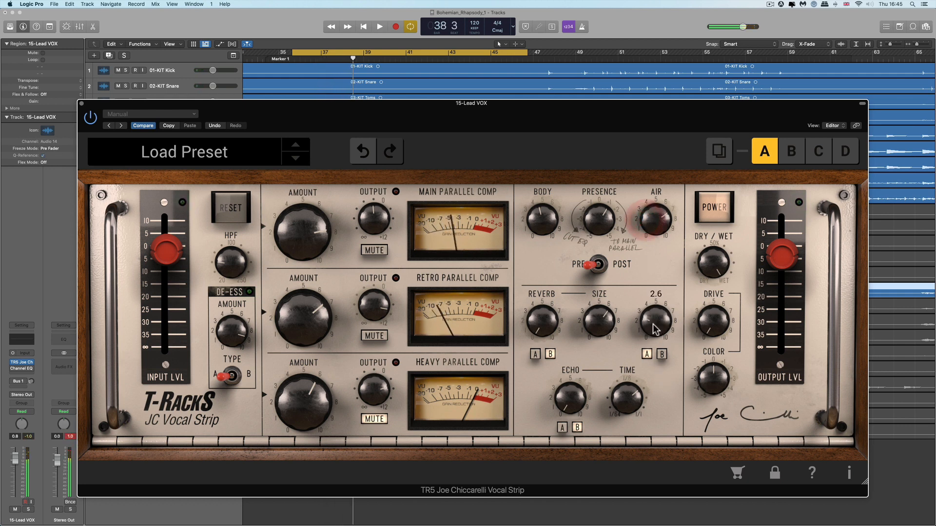
drag(656, 329, 687, 413)
Set Dry/Wet to about 81% and raise the Drive.
drag(711, 261, 717, 308)
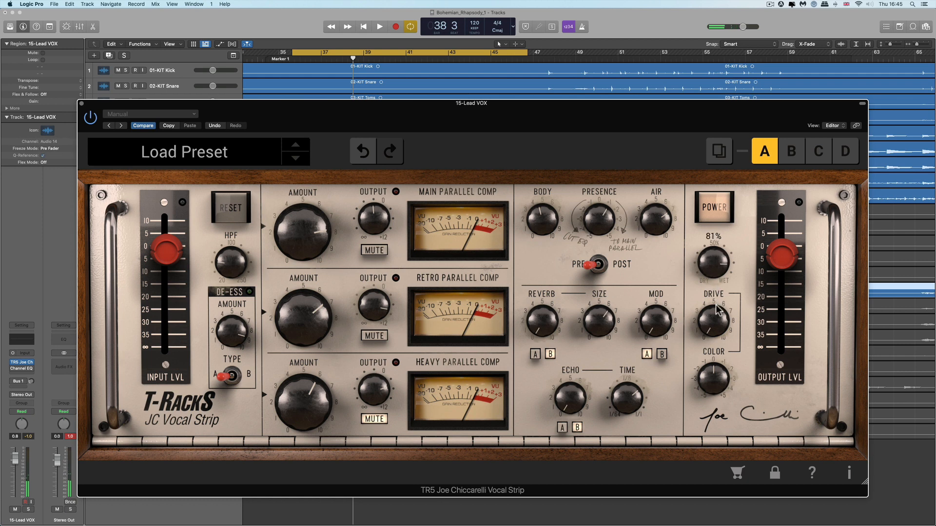
drag(713, 256, 719, 232)
drag(716, 333, 713, 246)
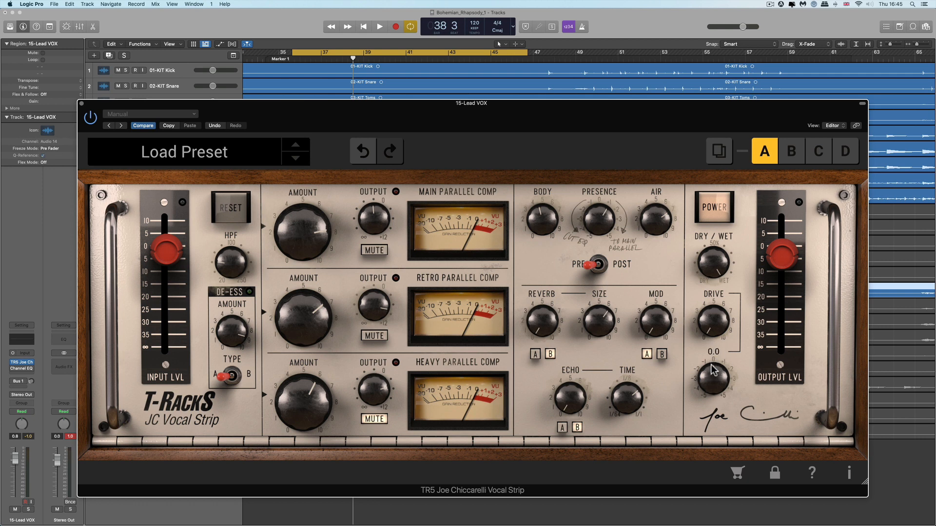
drag(711, 281, 691, 129)
Audition the Color control during playback and set it to about -0.6.
mouse_move(710, 365)
mouse_down()
mouse_move(709, 389)
mouse_move(709, 380)
mouse_up()
drag(710, 347, 711, 264)
drag(712, 378, 714, 400)
key(space)
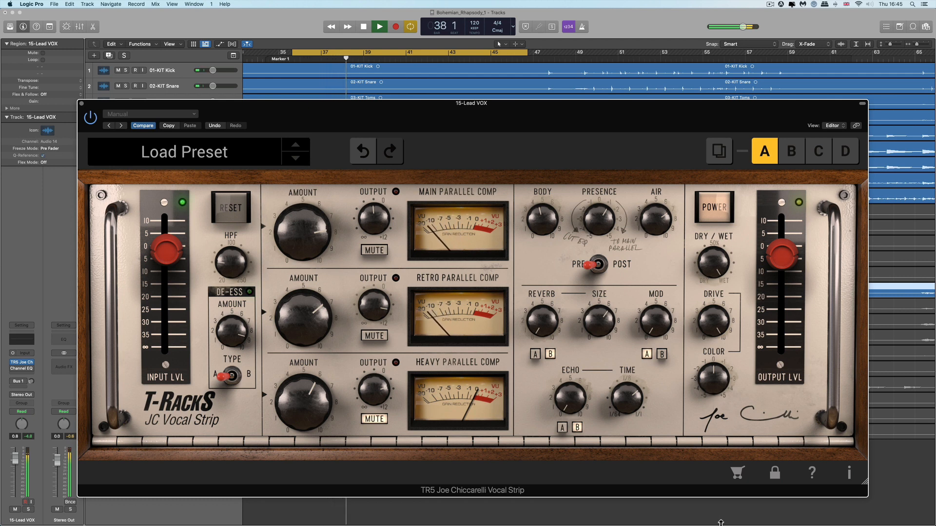
drag(710, 390, 691, 276)
key(space)
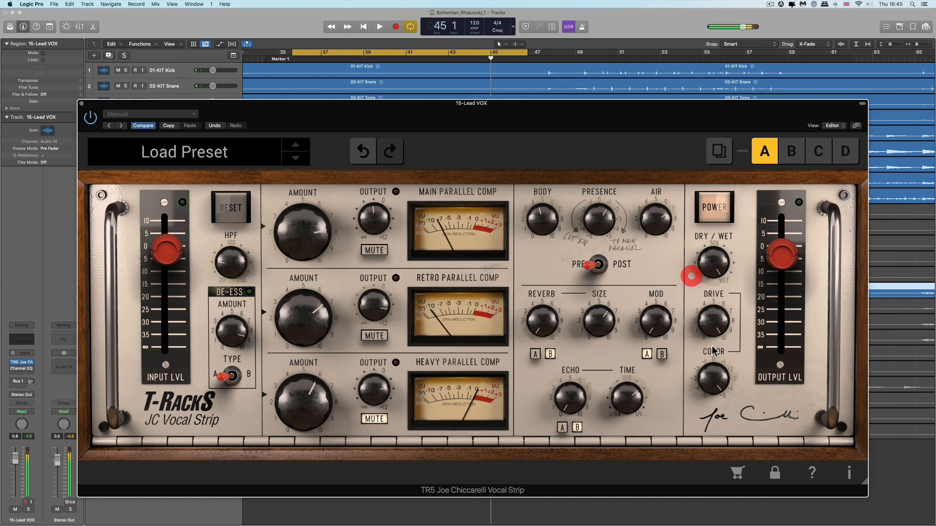
drag(715, 379, 730, 489)
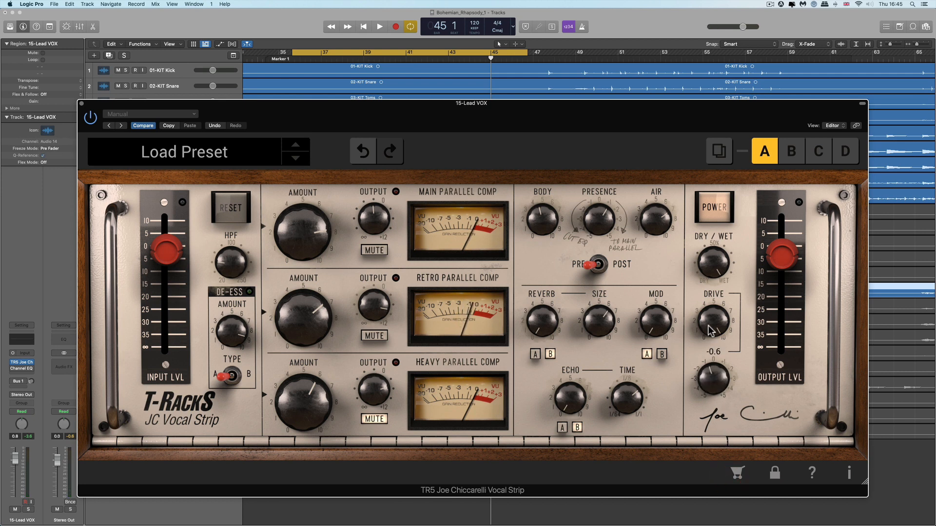
Lower the Drive and fine-tune the Color amount.
mouse_move(709, 326)
mouse_down()
mouse_move(711, 412)
mouse_move(713, 330)
mouse_up()
drag(714, 369, 714, 351)
drag(715, 322, 730, 459)
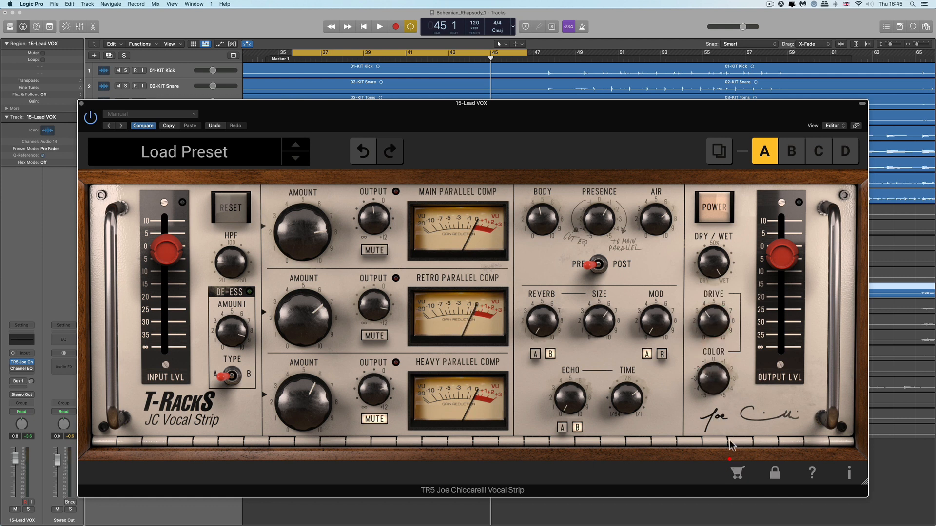
drag(721, 372, 724, 360)
mouse_move(715, 322)
mouse_down()
mouse_move(715, 357)
mouse_move(715, 326)
mouse_up()
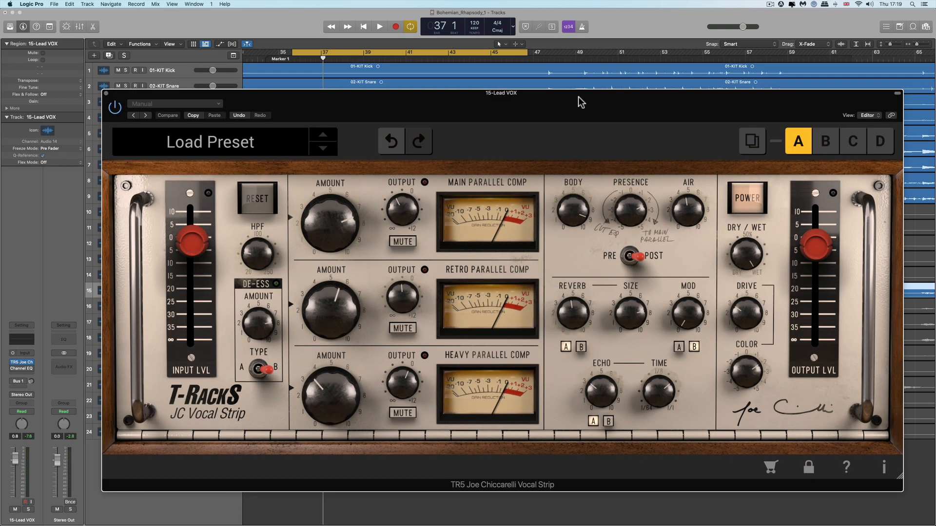
Adjust the Presence and set the Air to about 7.1.
drag(579, 217, 597, 288)
drag(640, 207, 630, 228)
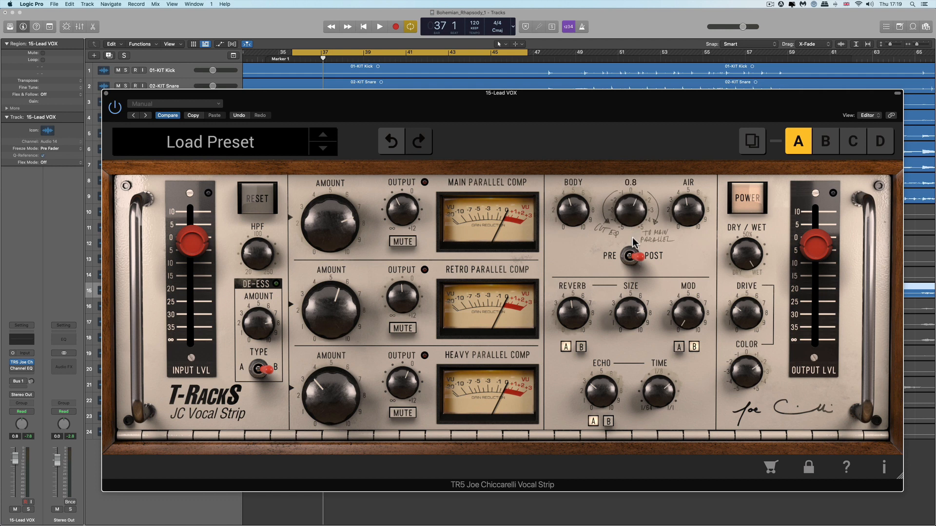
drag(633, 233, 633, 247)
drag(684, 207, 685, 190)
drag(629, 212, 687, 225)
mouse_move(639, 210)
mouse_down()
mouse_move(638, 224)
mouse_move(652, 202)
mouse_up()
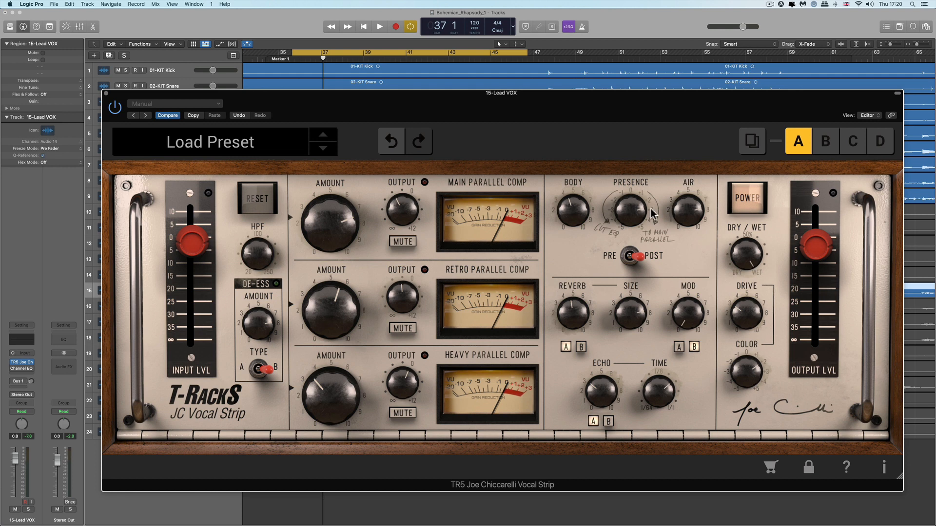
click(682, 215)
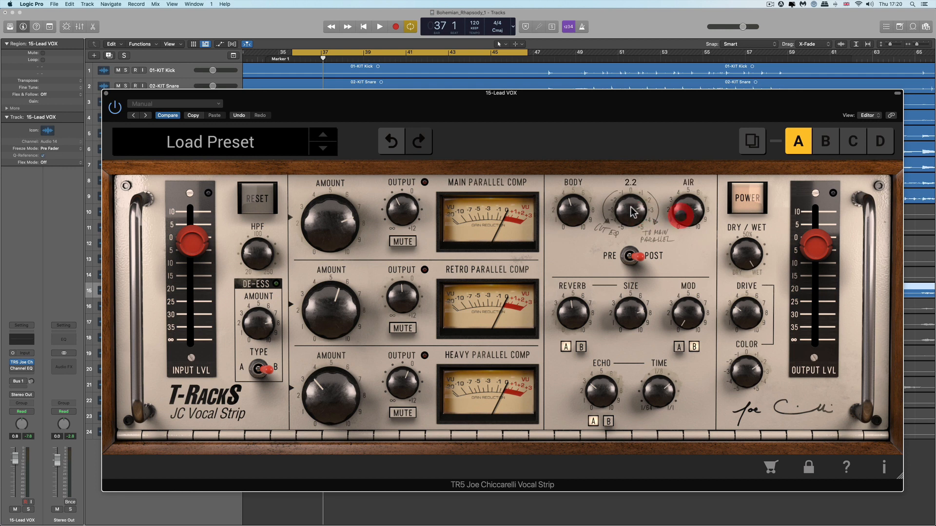
click(690, 222)
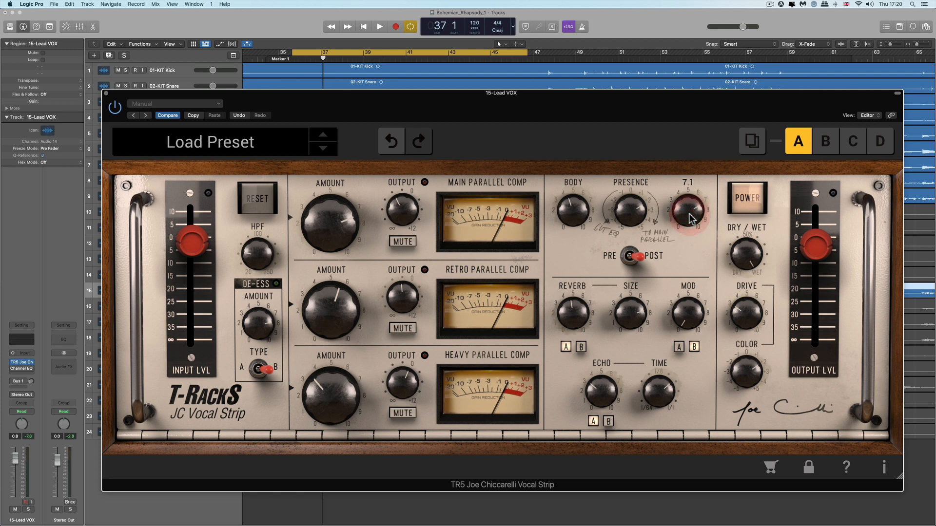
Set Presence to about 1.4 and Air to about 7.8.
mouse_move(637, 214)
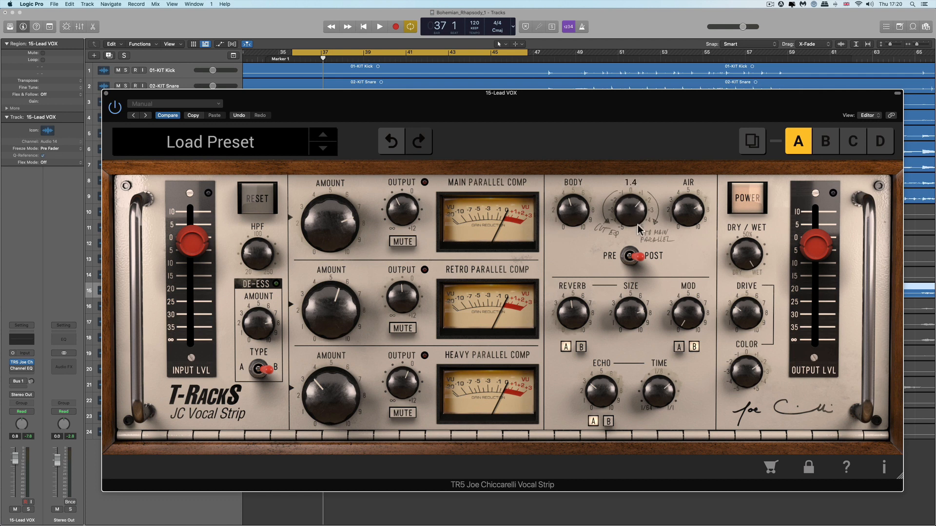
mouse_move(689, 224)
scroll(687, 216, down, 2)
drag(640, 209, 673, 213)
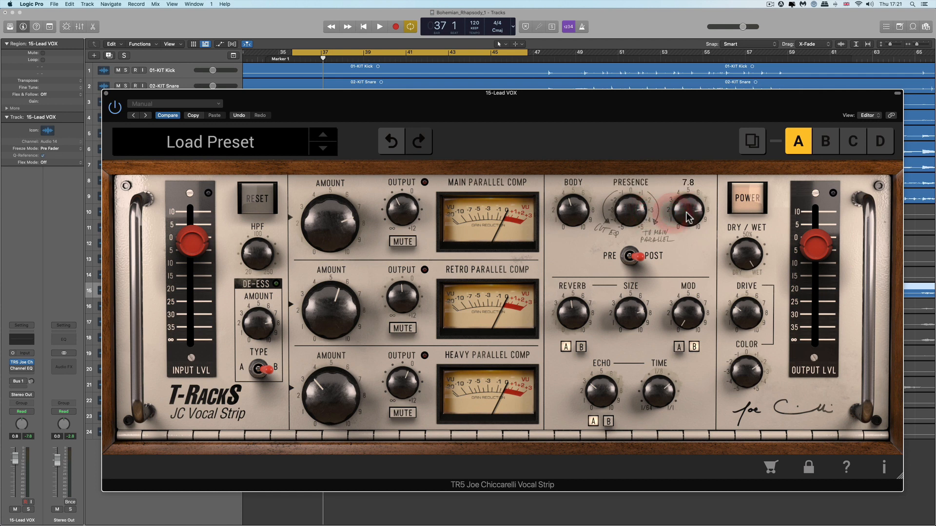
click(686, 214)
click(645, 213)
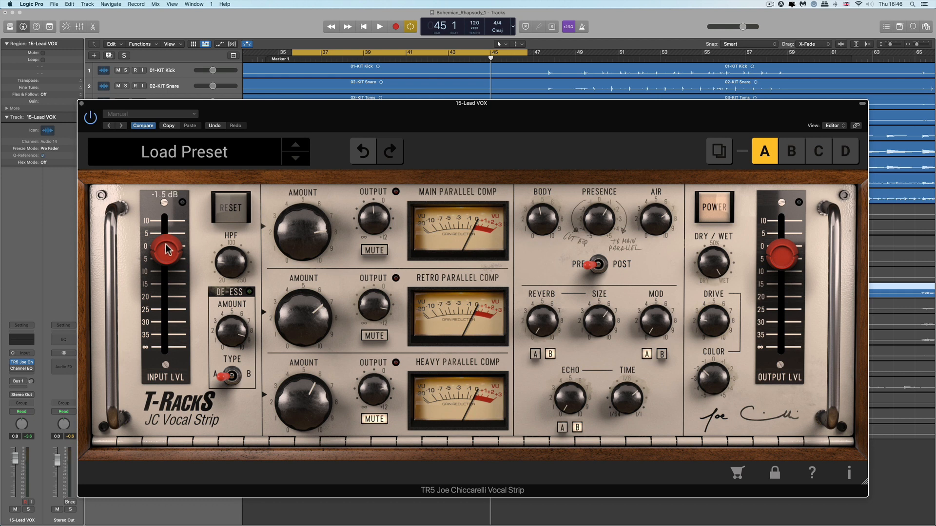
Set the output level to about -4.6 dB and browse the preset list without loading one.
drag(789, 258, 793, 275)
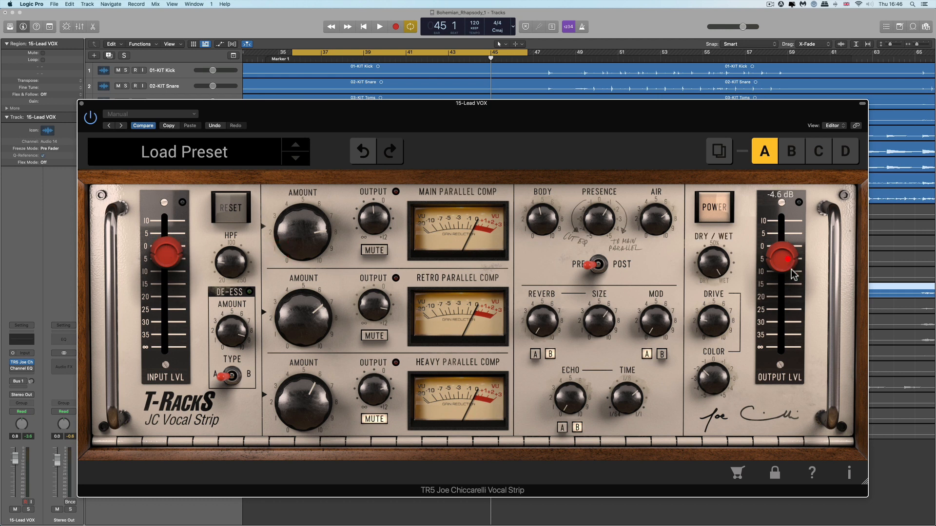
click(212, 159)
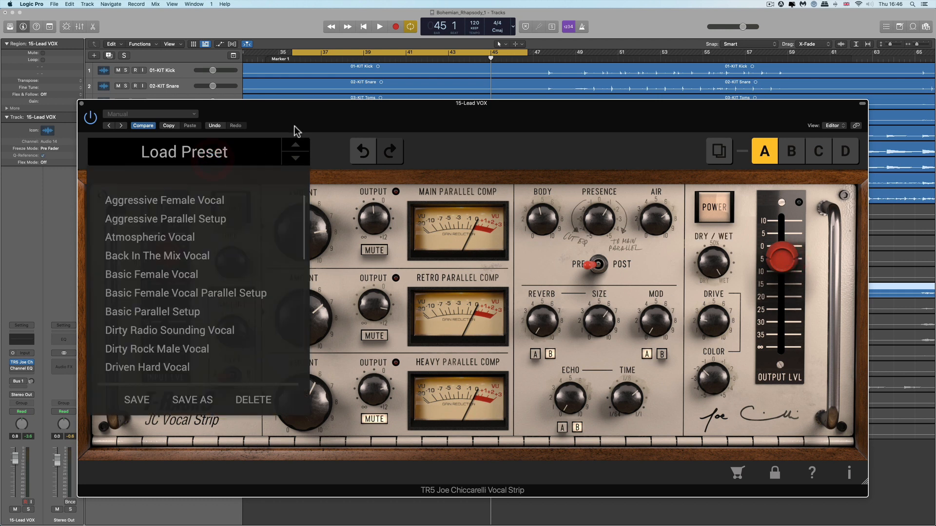
click(295, 123)
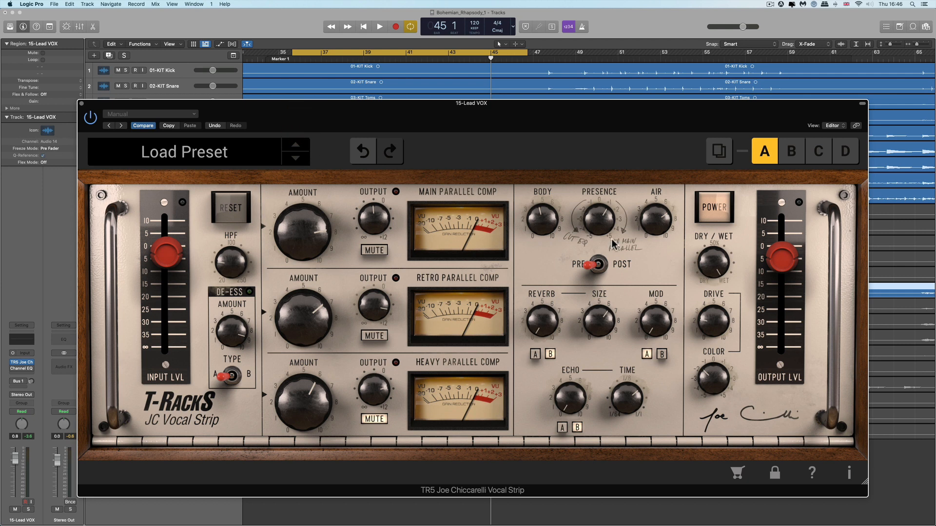
Copy the current A settings into snapshot B.
click(712, 223)
click(713, 224)
drag(467, 113, 467, 113)
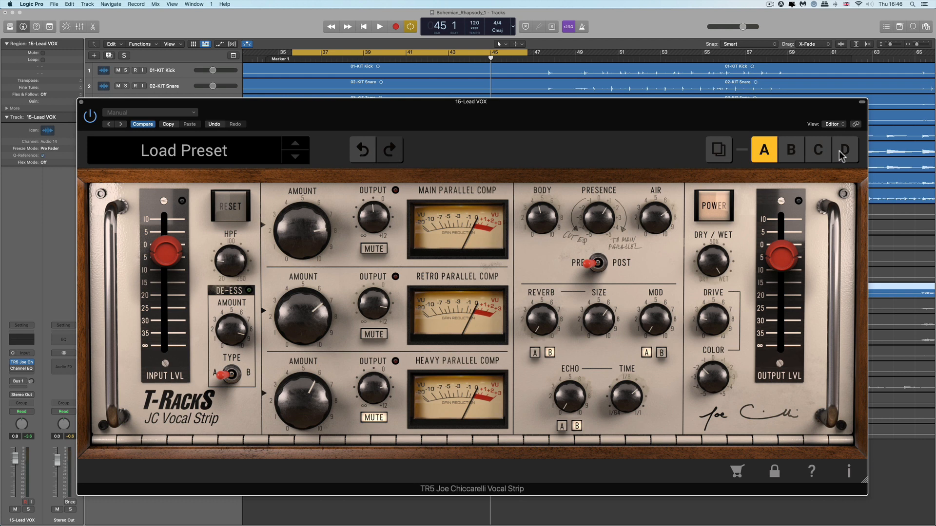
drag(607, 217, 608, 216)
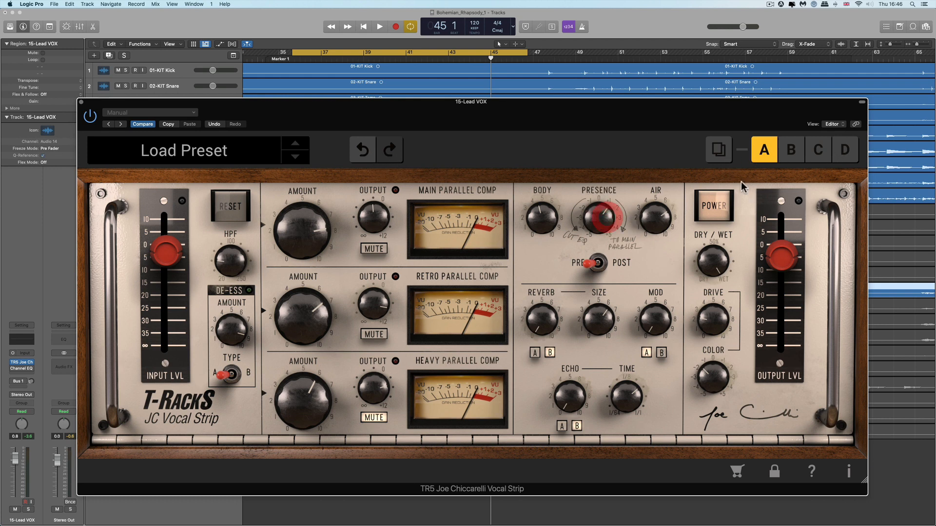
click(719, 151)
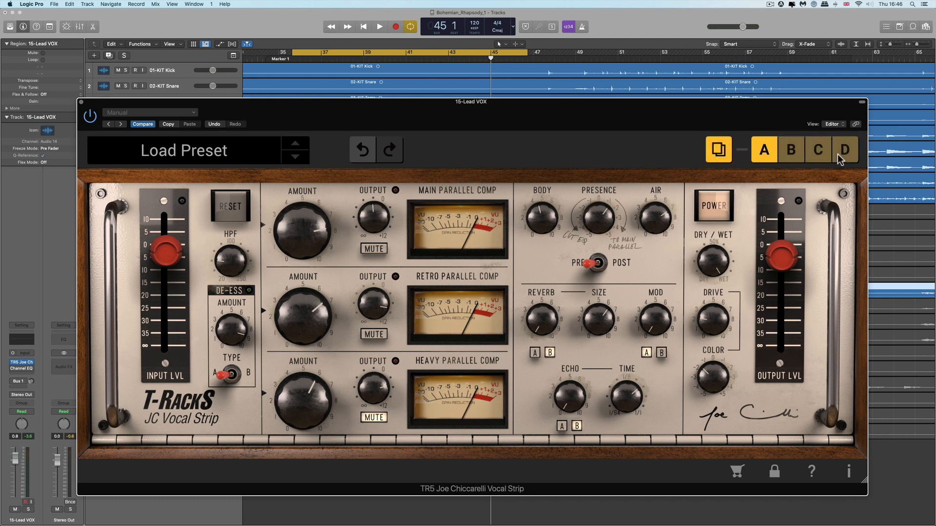
click(798, 153)
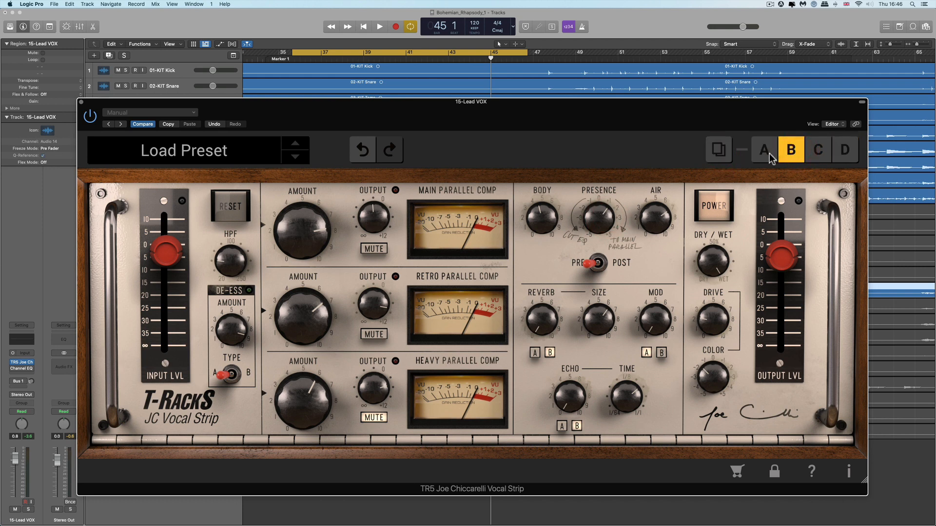
Raise the Presence on snapshot B.
click(766, 153)
click(784, 154)
drag(606, 213, 650, 235)
Compare snapshots A and B during playback, ending on B.
click(766, 153)
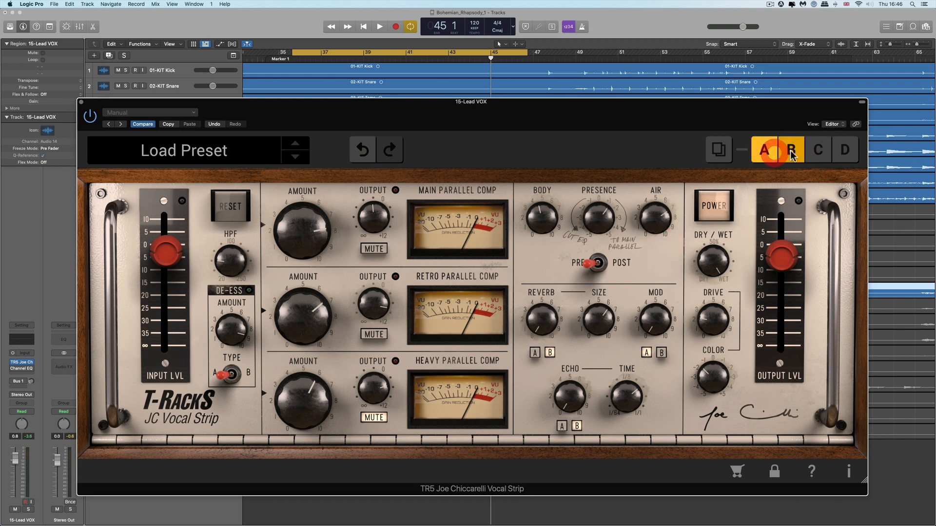
click(785, 151)
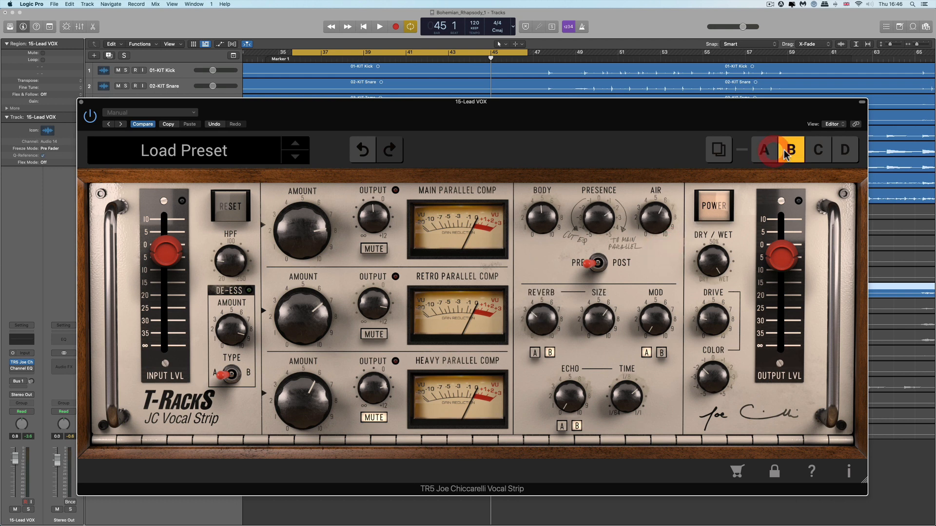
click(770, 151)
click(782, 151)
key(space)
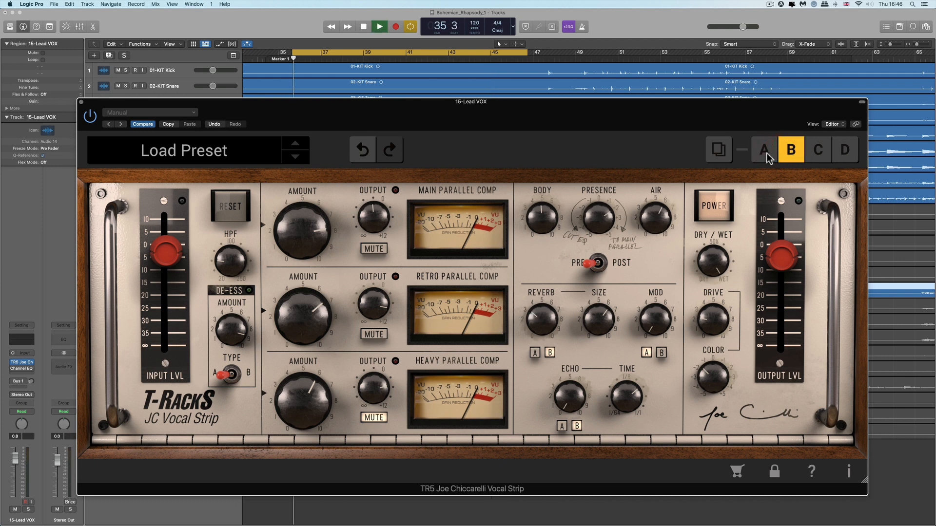
click(767, 153)
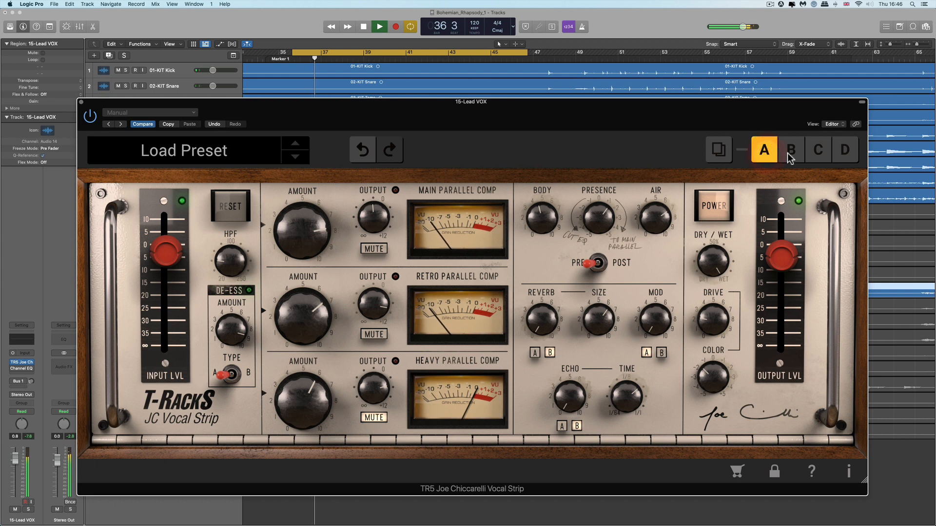
click(789, 152)
key(space)
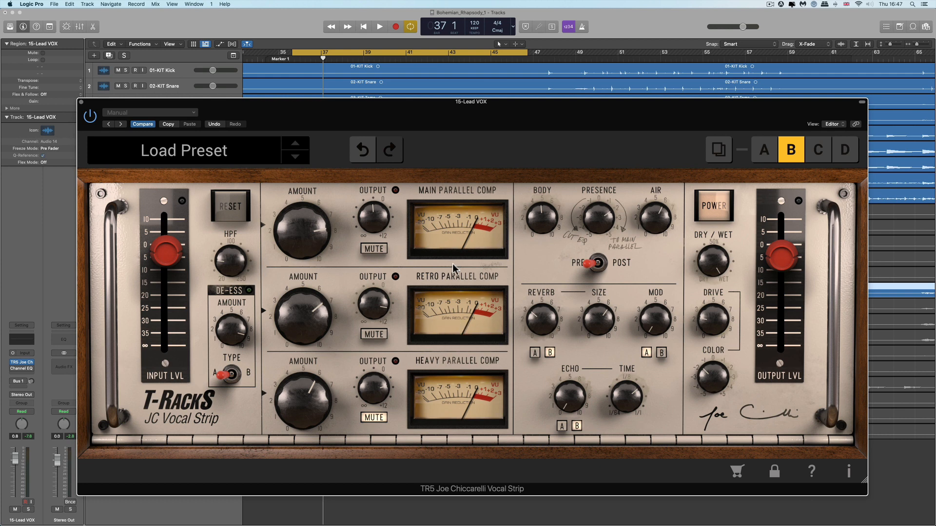
Switch to Chrome to view the Joe Chiccarelli Vocal Strip product page and price, then return.
key(super+Tab)
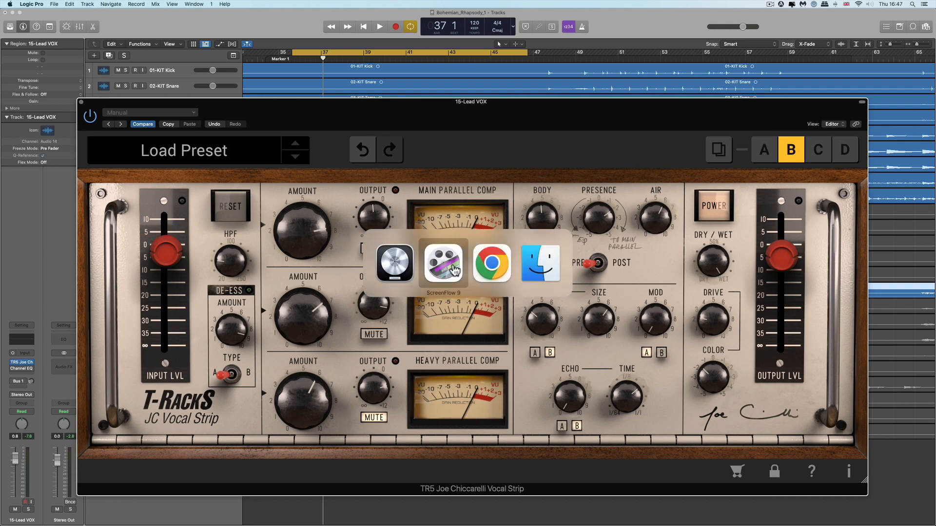
key(super+Tab)
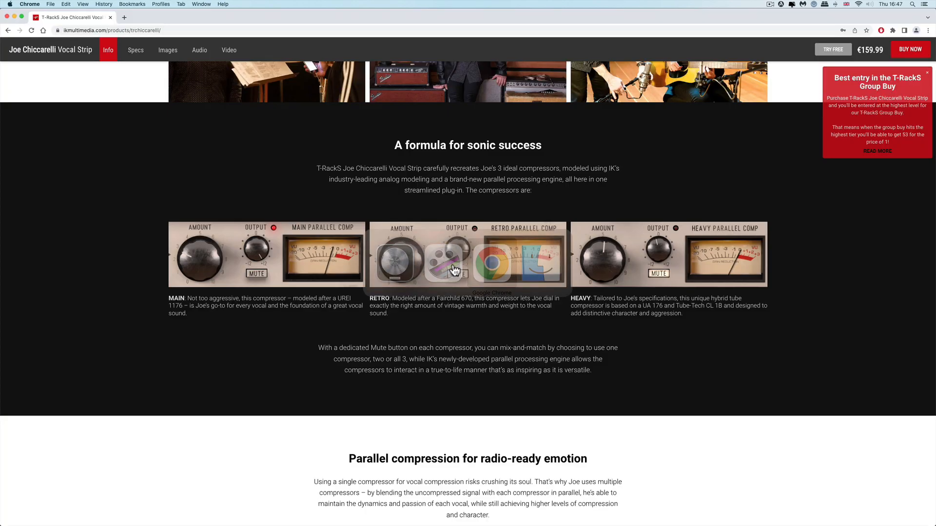
scroll(794, 78, up, 10)
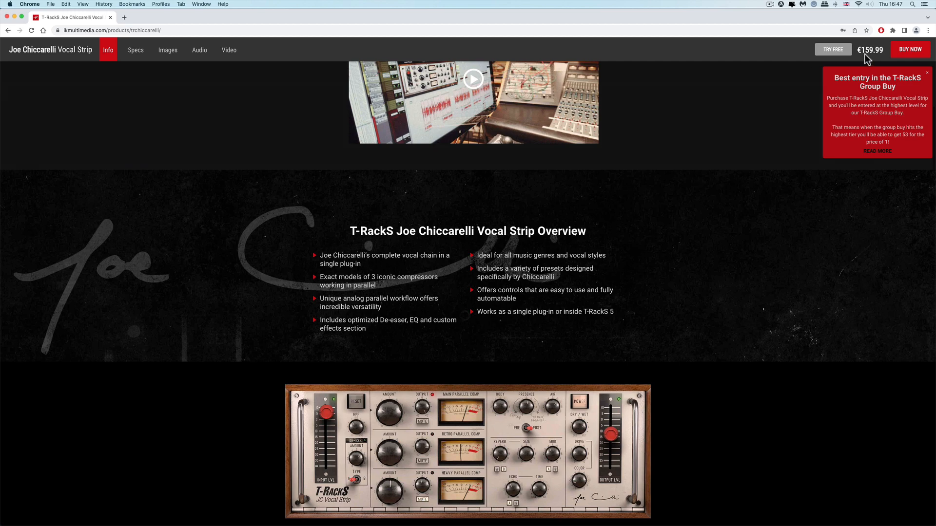
scroll(865, 63, up, 10)
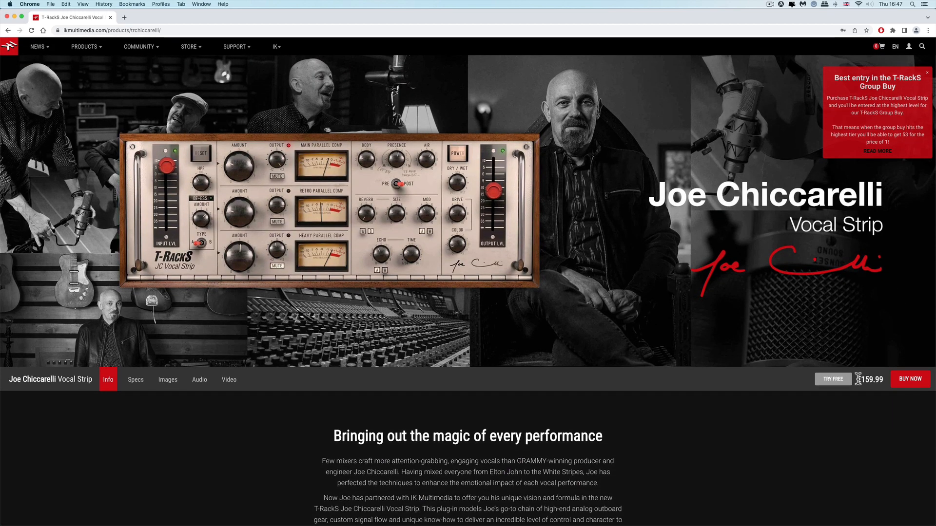
drag(856, 379, 883, 379)
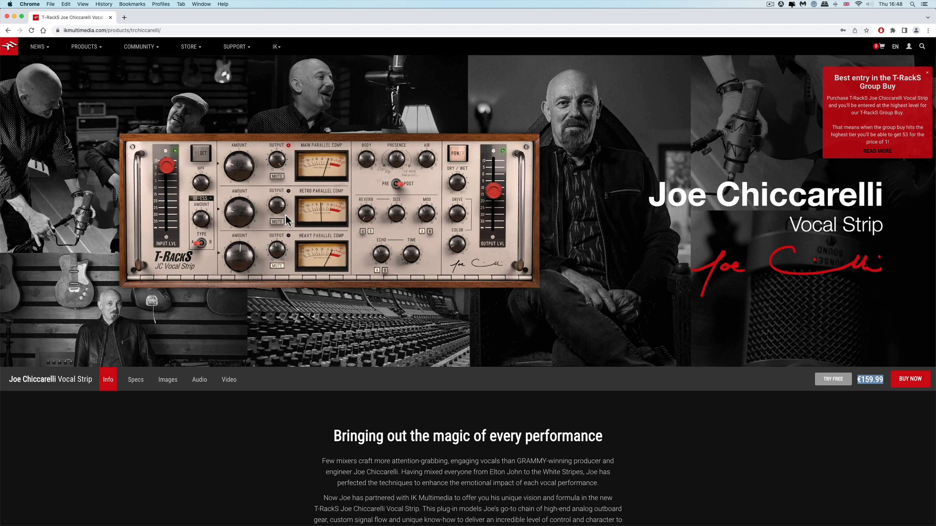
key(super+Tab)
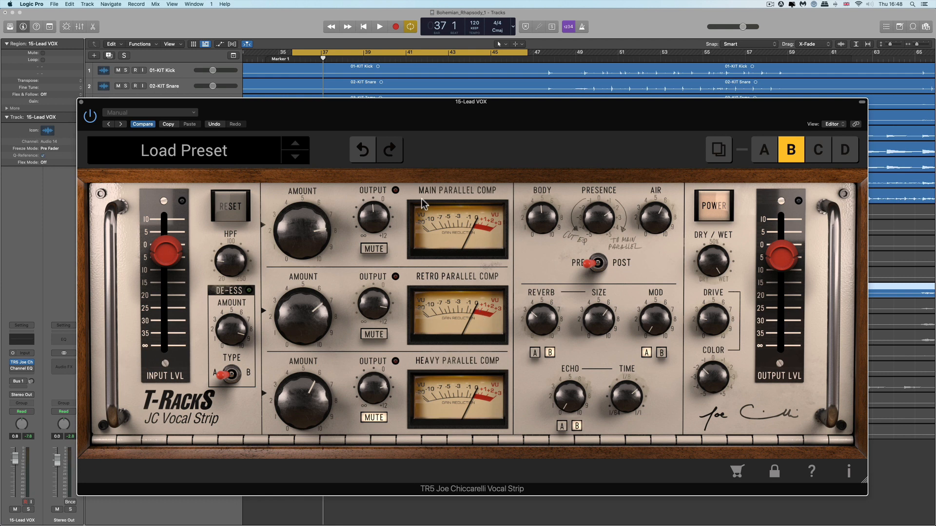
drag(435, 118, 438, 109)
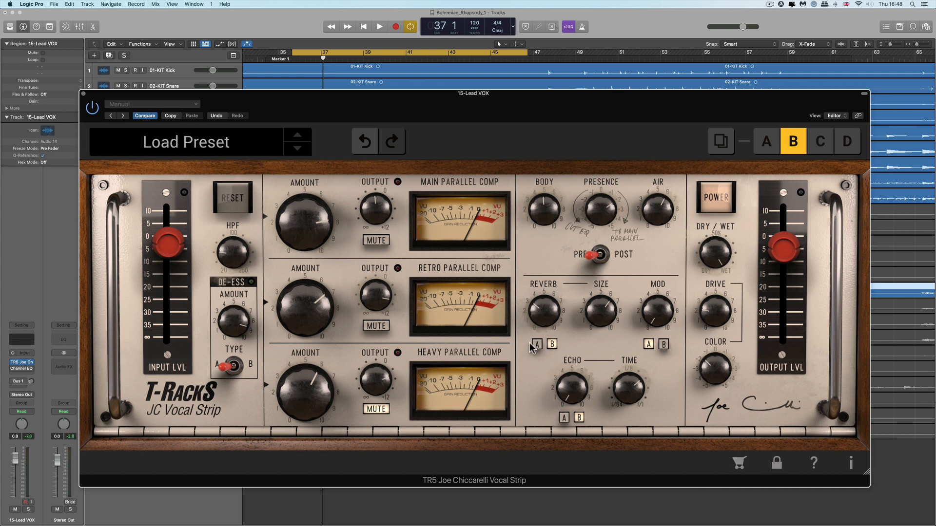
click(464, 100)
mouse_move(311, 254)
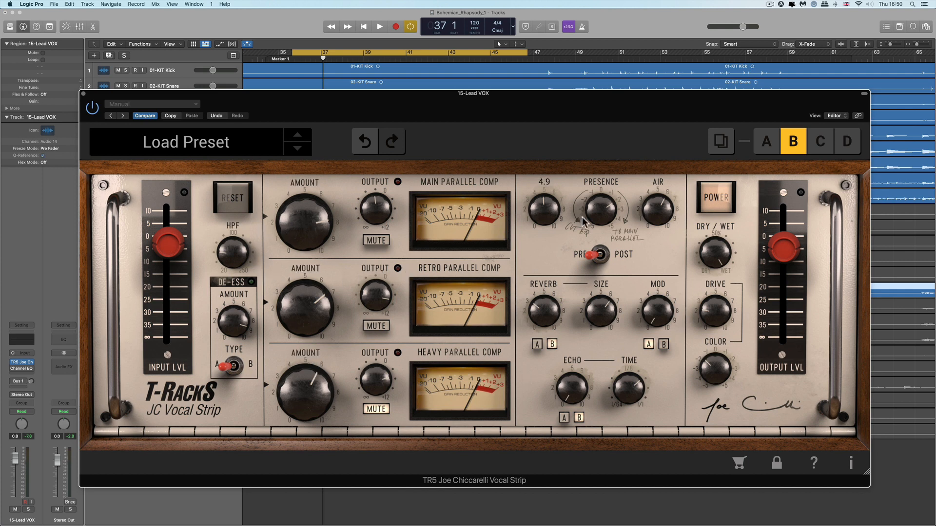